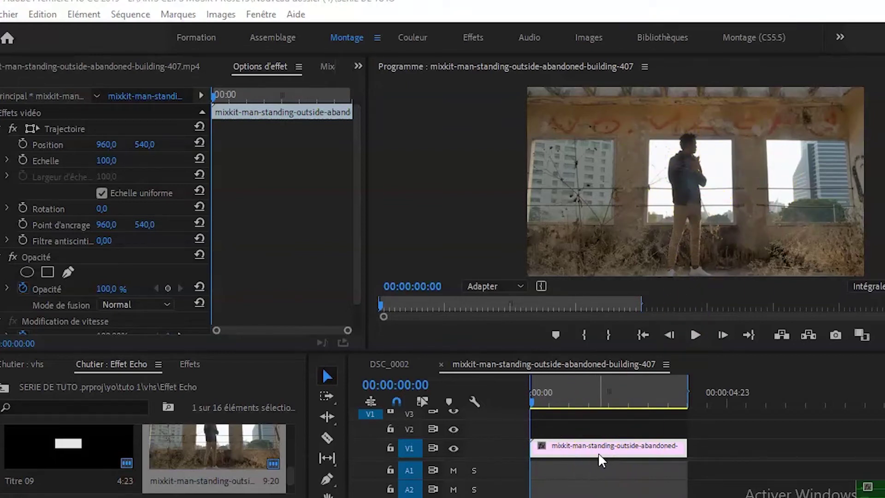
Alt-drag the abandoned-building clip from V1 up to V2 to stack a duplicate above it
drag(598, 452, 593, 427)
click(607, 428)
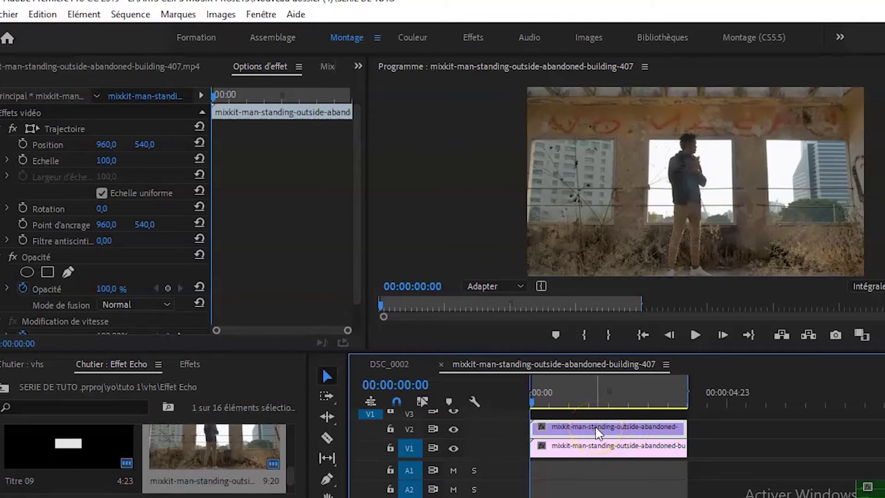
drag(579, 425, 248, 122)
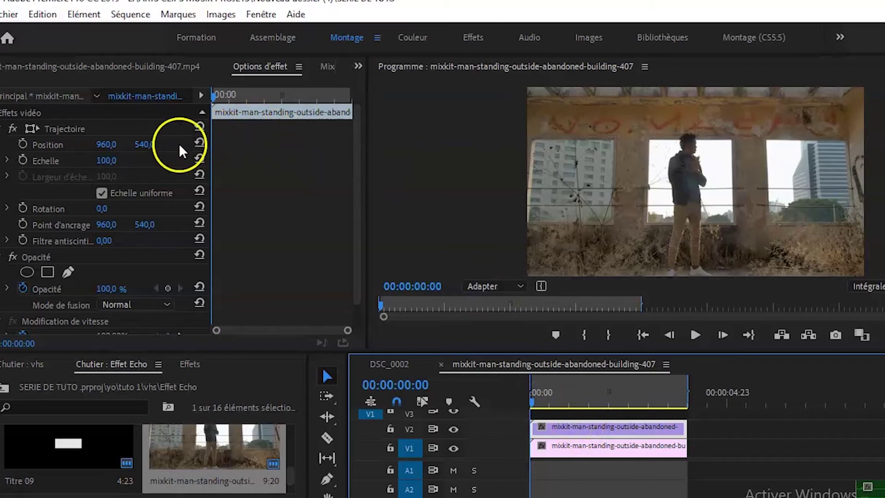
mouse_move(248, 121)
mouse_down()
mouse_move(571, 451)
mouse_move(145, 187)
mouse_up()
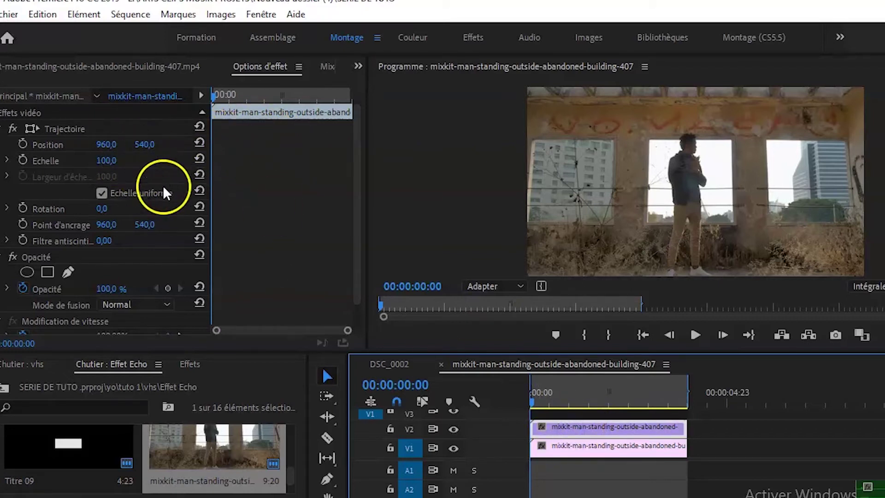
mouse_move(146, 187)
mouse_down()
mouse_move(533, 399)
mouse_move(691, 406)
mouse_up()
click(765, 436)
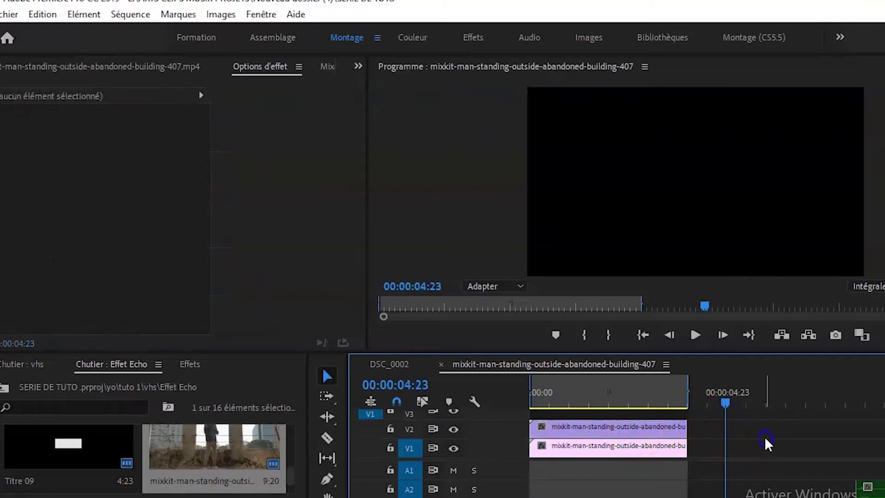
drag(712, 397, 579, 406)
click(589, 430)
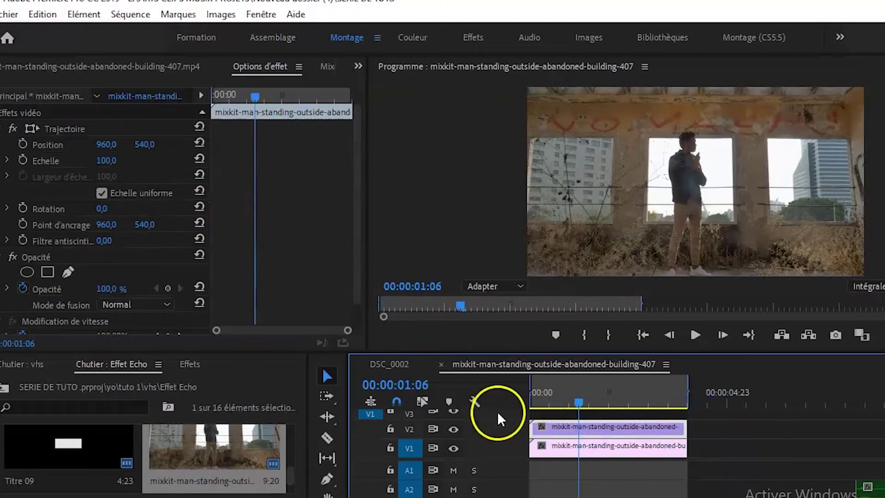
drag(579, 402, 524, 407)
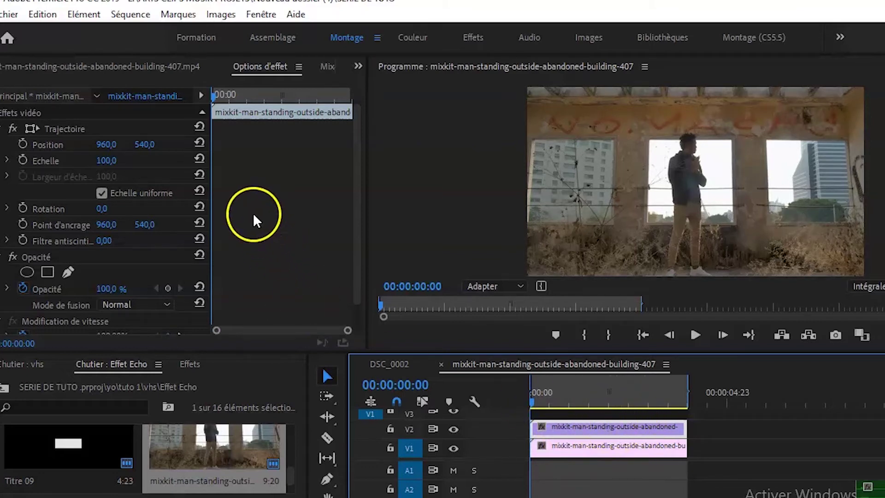
click(22, 144)
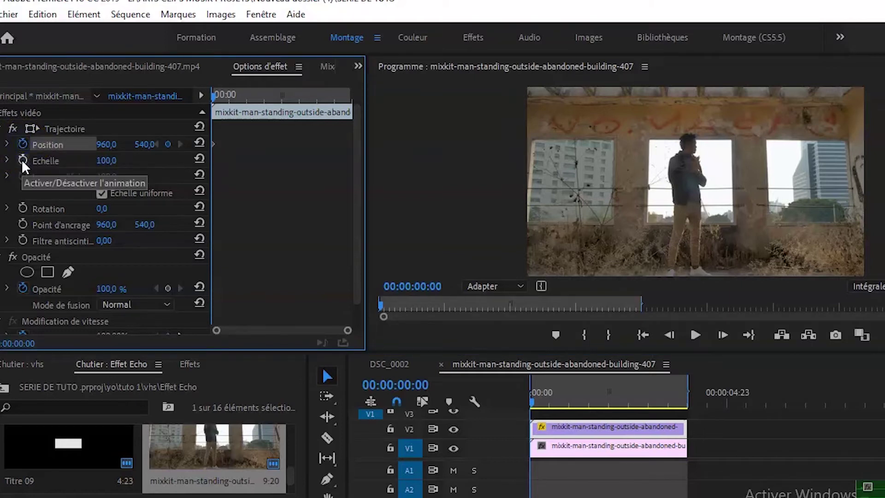
Enable Position and Scale keyframing, then key frame 1 with the copy shifted far left at scale 139
click(23, 161)
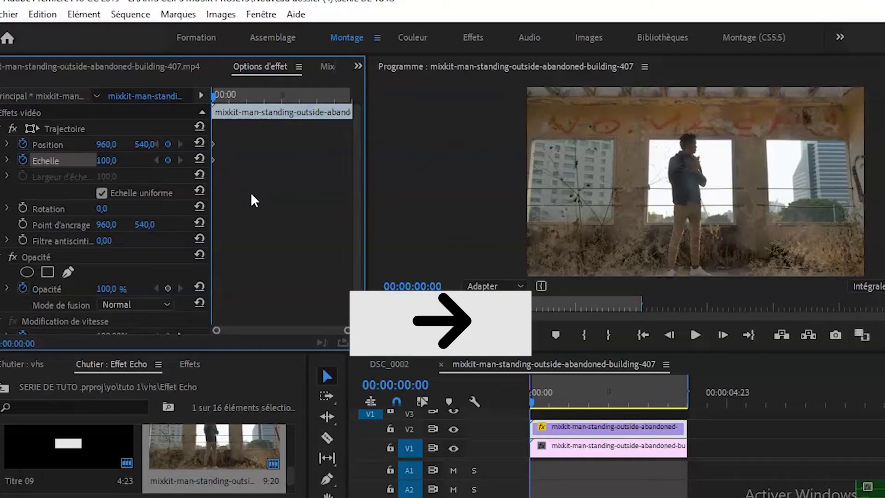
click(347, 335)
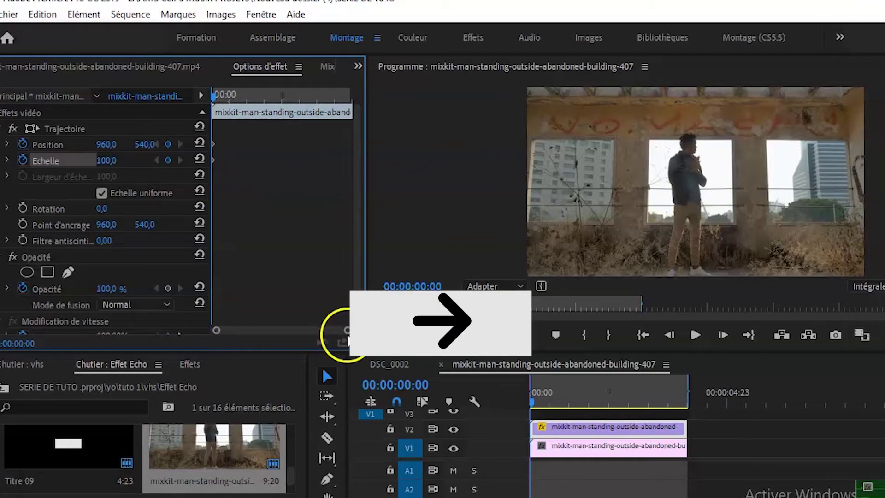
drag(347, 333, 297, 332)
key(Right)
drag(232, 182, 221, 147)
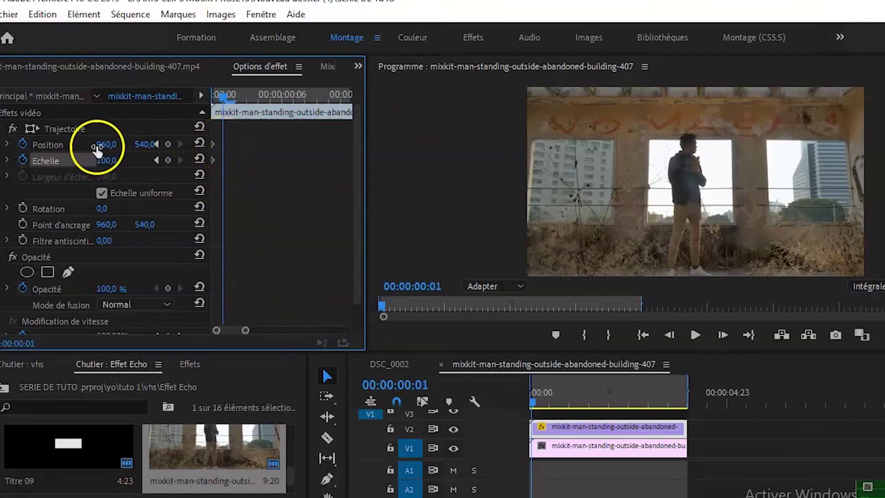
drag(105, 144, 51, 144)
mouse_move(98, 331)
mouse_down()
mouse_move(94, 225)
mouse_move(113, 144)
mouse_up()
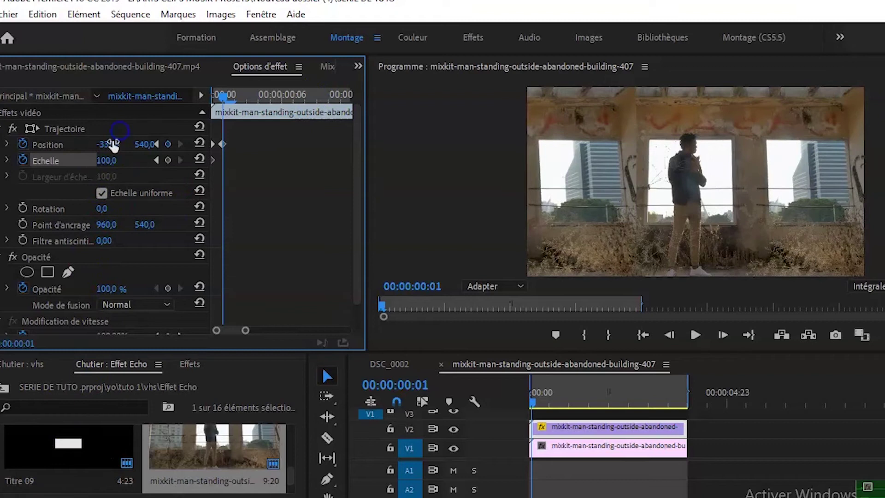
mouse_move(104, 162)
mouse_down()
mouse_move(122, 129)
mouse_move(131, 159)
mouse_up()
Key frames 2–4: move the copy down with smaller scale, then X -106, then scale 272
key(Right)
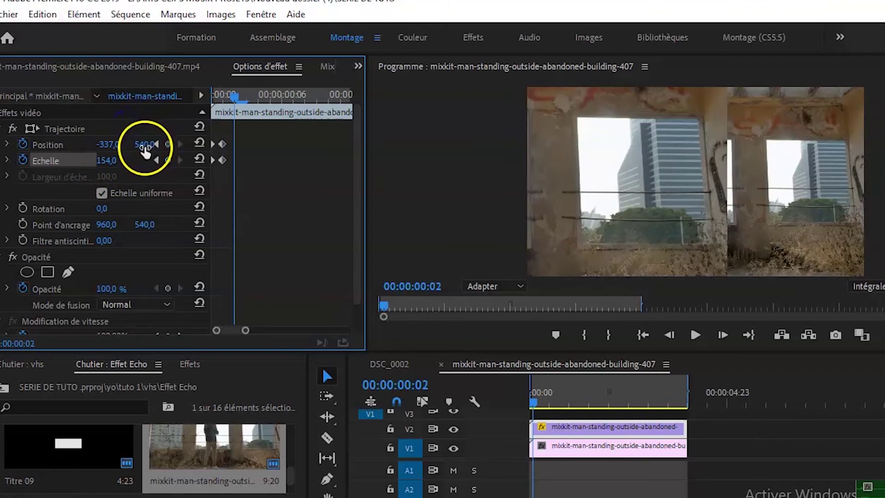
mouse_move(144, 145)
mouse_down()
mouse_move(133, 50)
mouse_move(150, 97)
mouse_move(183, 494)
mouse_up()
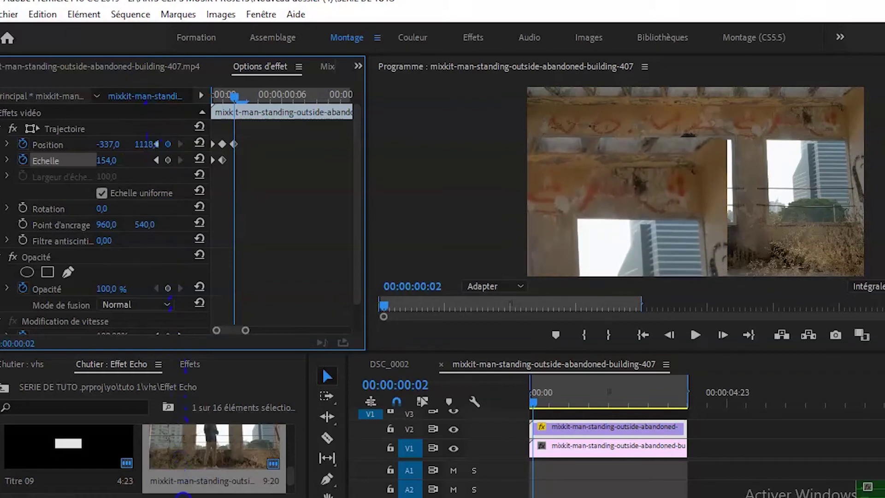
mouse_move(107, 160)
mouse_down()
mouse_move(106, 173)
mouse_move(135, 174)
mouse_move(131, 193)
mouse_up()
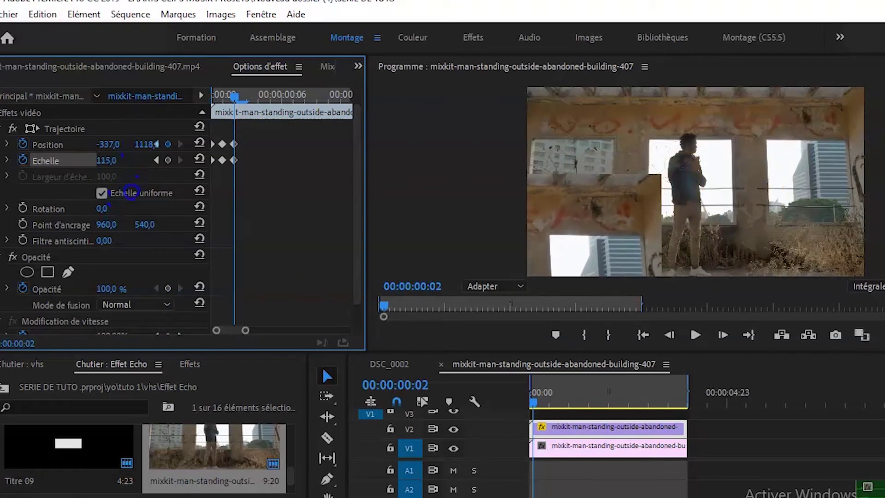
key(Right)
drag(108, 144, 119, 134)
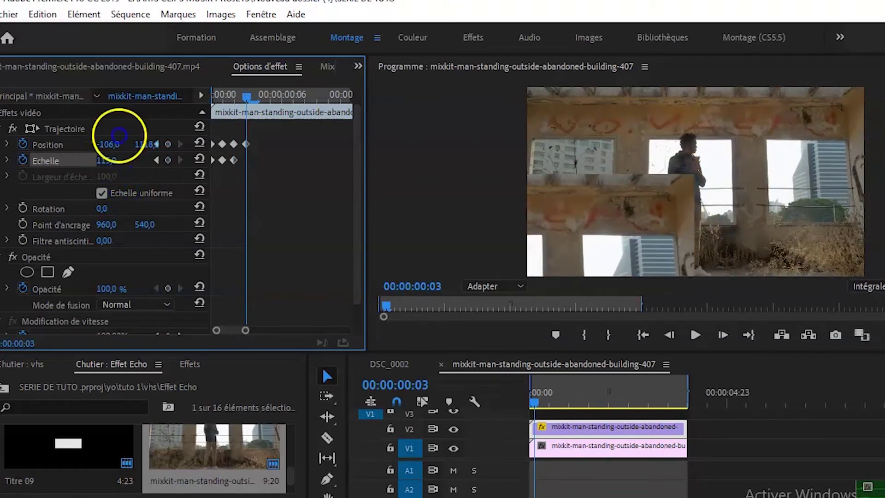
key(Right)
mouse_move(106, 160)
mouse_down()
mouse_move(131, 160)
mouse_move(92, 159)
mouse_up()
At frame 00:00:00:06, key the copy at position 420,0/-304 and scale 281,0
key(Right)
key(Right)
drag(737, 127, 733, 115)
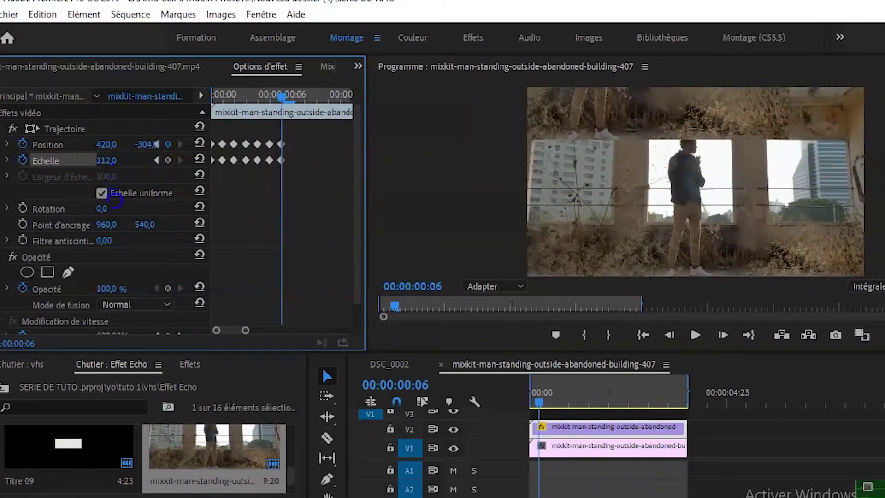
drag(114, 193, 333, 238)
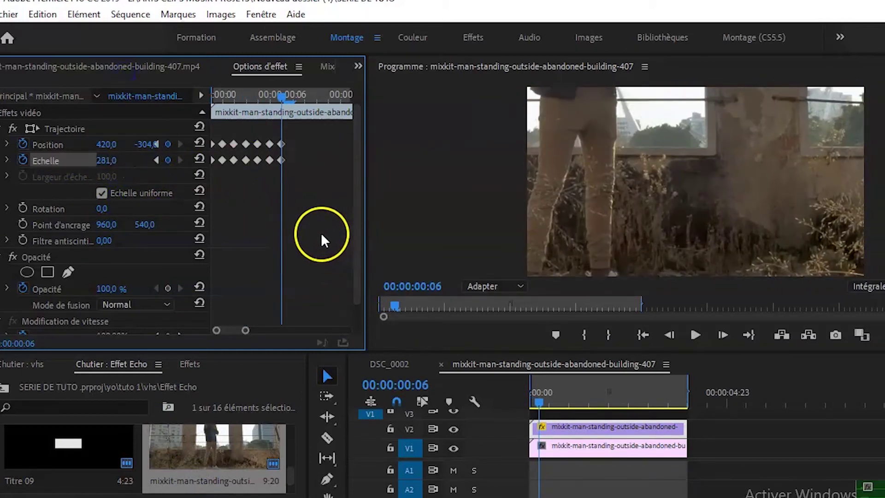
drag(309, 226, 219, 152)
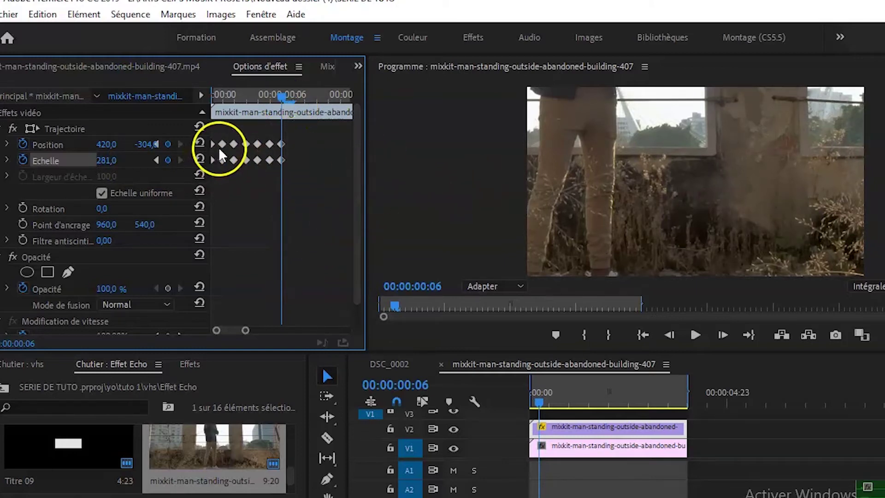
drag(220, 156, 266, 175)
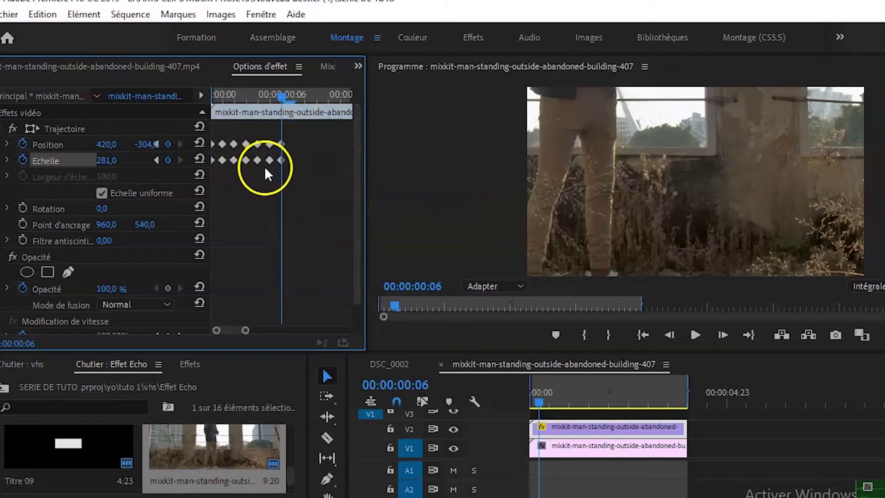
drag(266, 174, 268, 184)
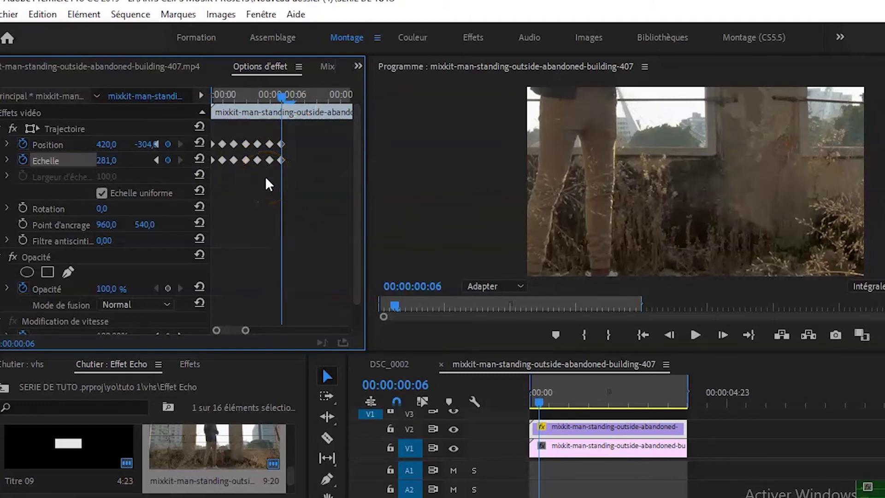
mouse_move(159, 145)
mouse_down()
mouse_move(113, 148)
mouse_move(108, 167)
mouse_up()
Step to frame 00:00:00:07 and return the V2 copy's scale to 100
key(Right)
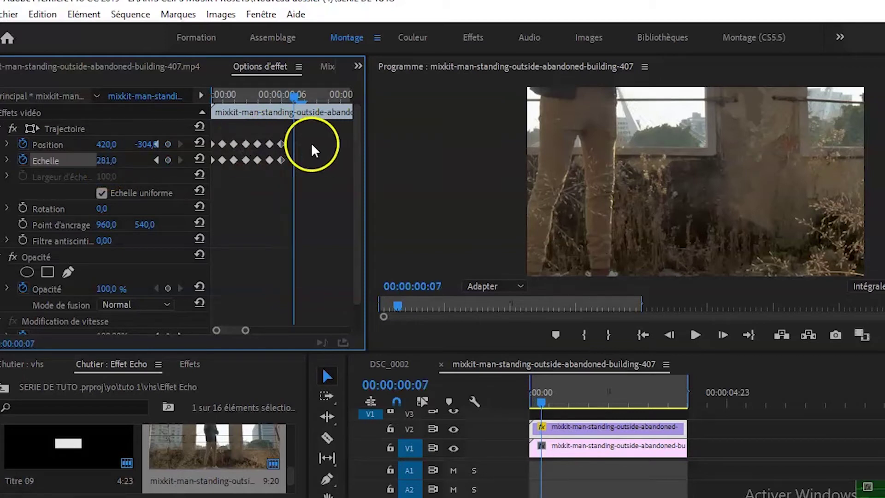
click(158, 150)
click(103, 174)
click(106, 160)
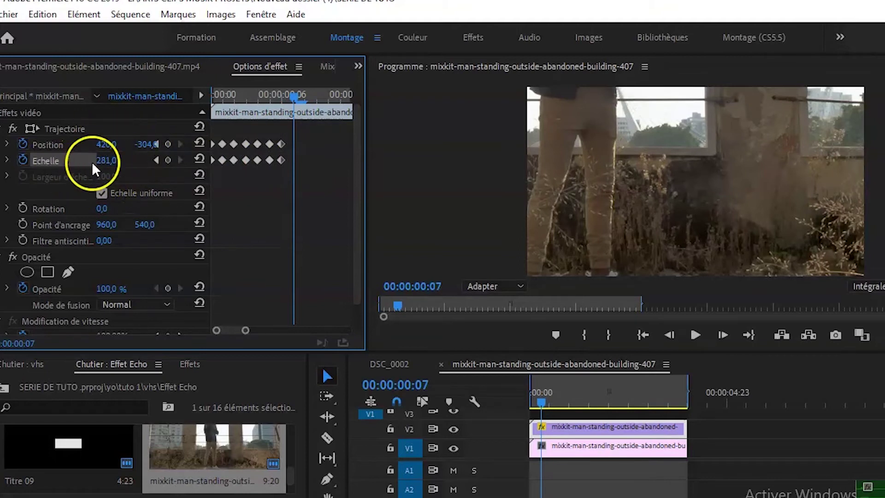
text(100)
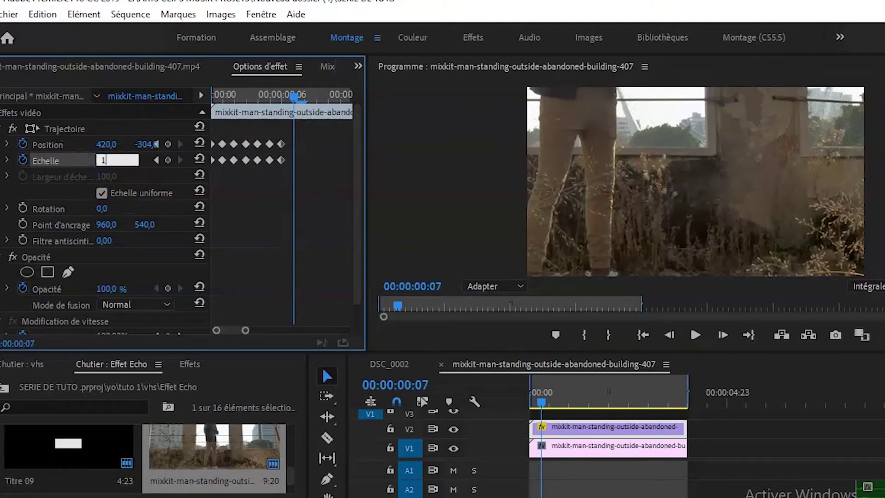
key(Return)
Reset the V2 copy's position to 960/540 at the same frame
click(105, 150)
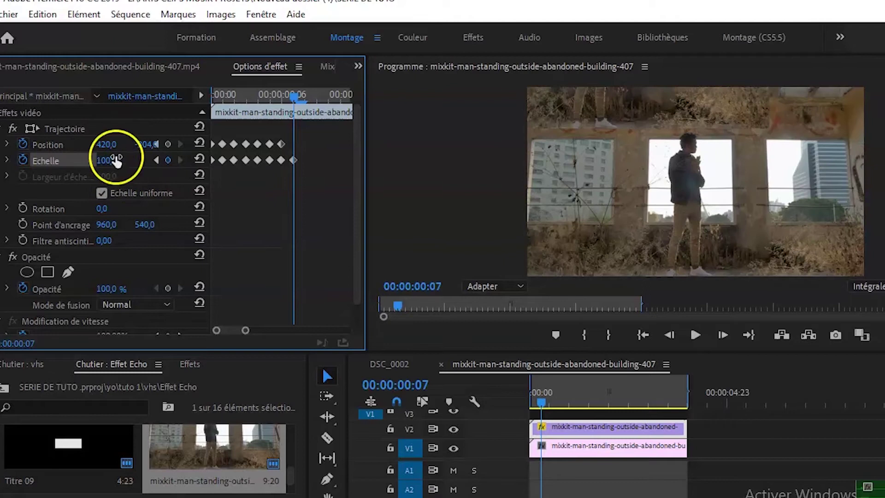
click(107, 147)
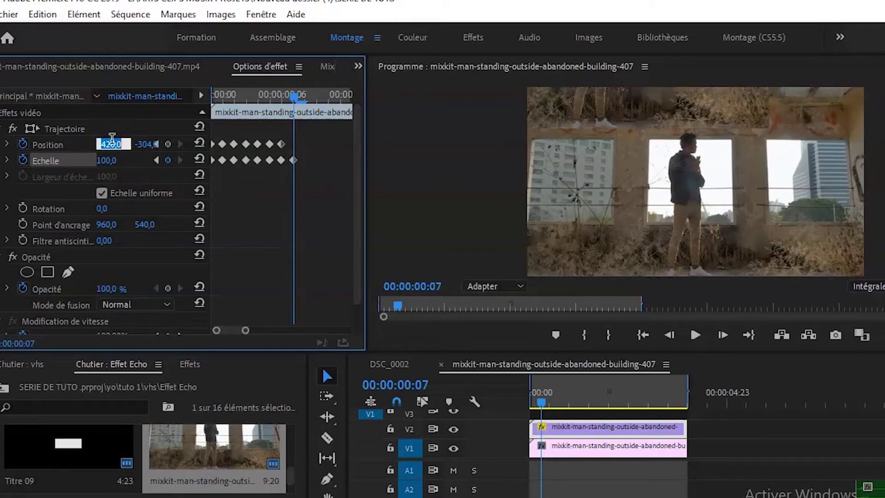
text(960)
key(Return)
click(146, 144)
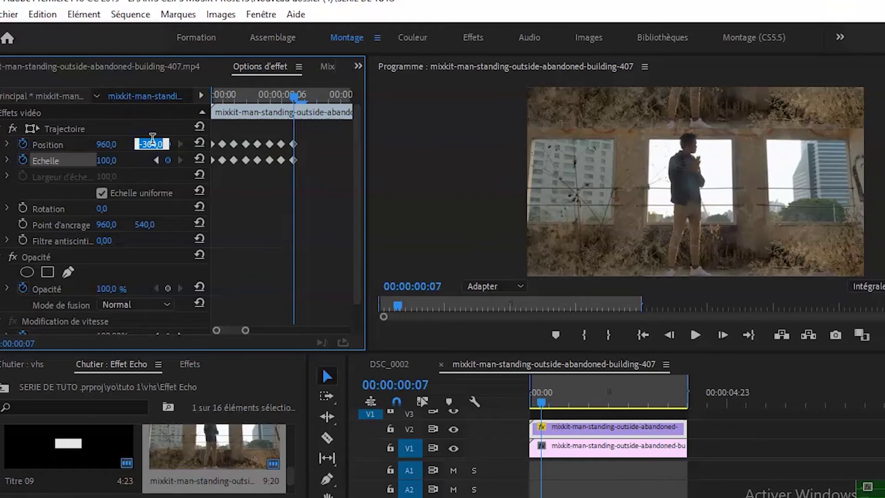
click(553, 447)
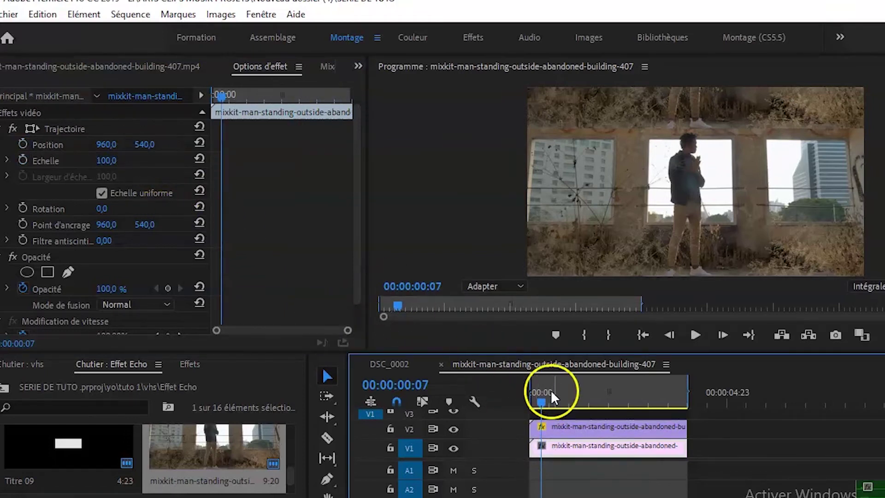
click(573, 428)
click(151, 143)
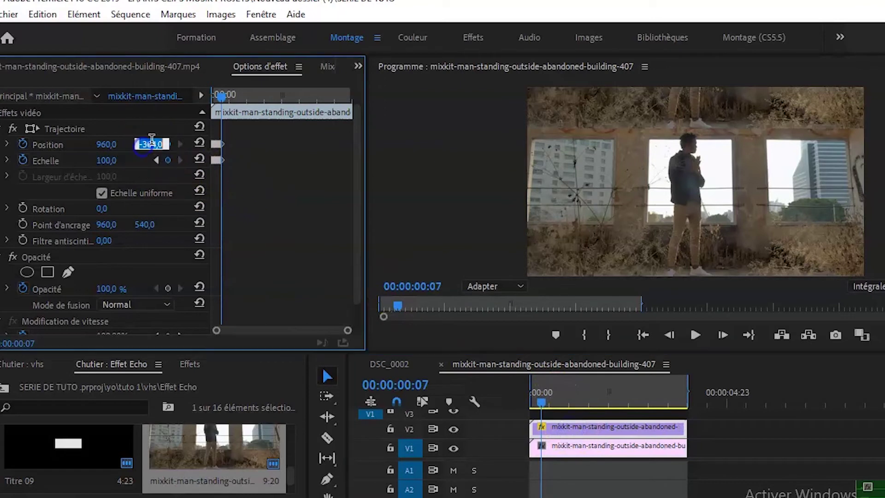
text(54)
text(0)
key(Return)
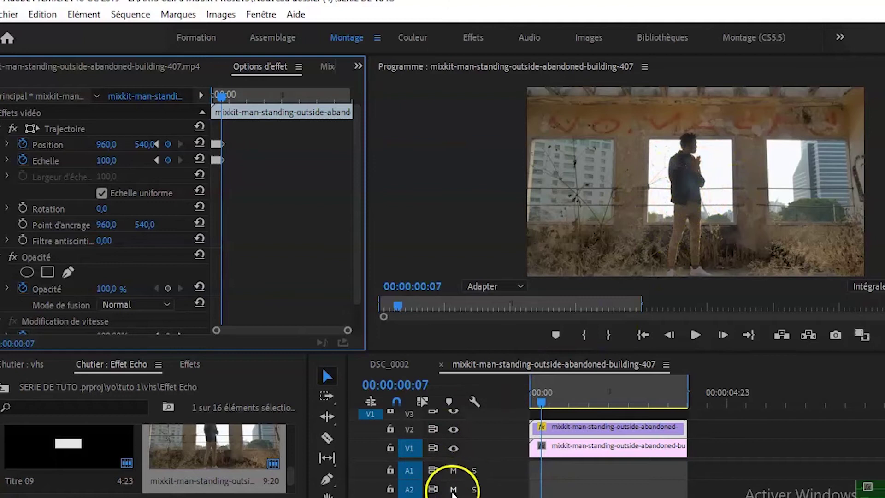
Fit the timeline, play the glitch opening from the start, then return the playhead to 00:00:00:00
scroll(458, 484, down, 5)
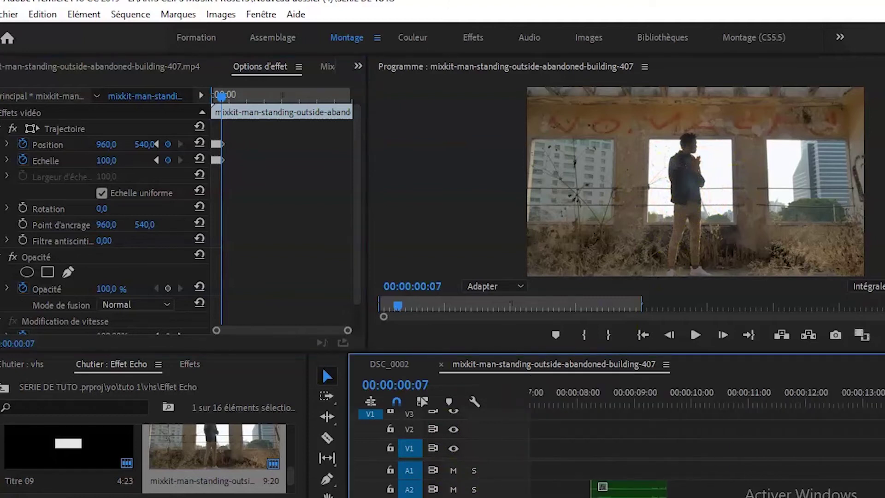
scroll(582, 431, up, 5)
key(equal)
key(equal)
key(equal)
click(581, 431)
drag(552, 401, 517, 407)
key(space)
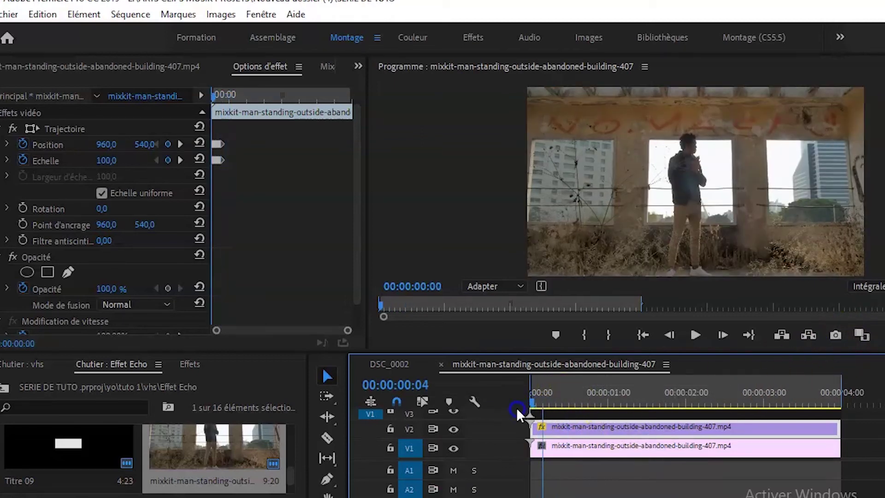
key(space)
key(space)
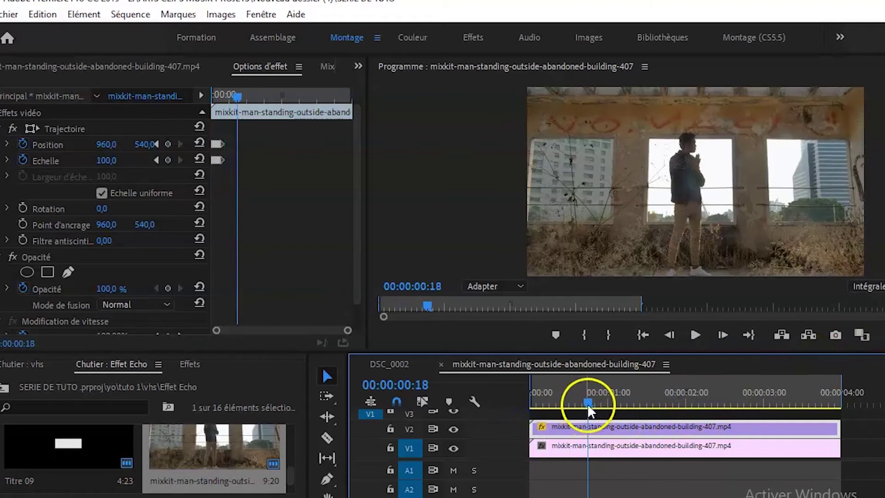
drag(587, 403, 529, 413)
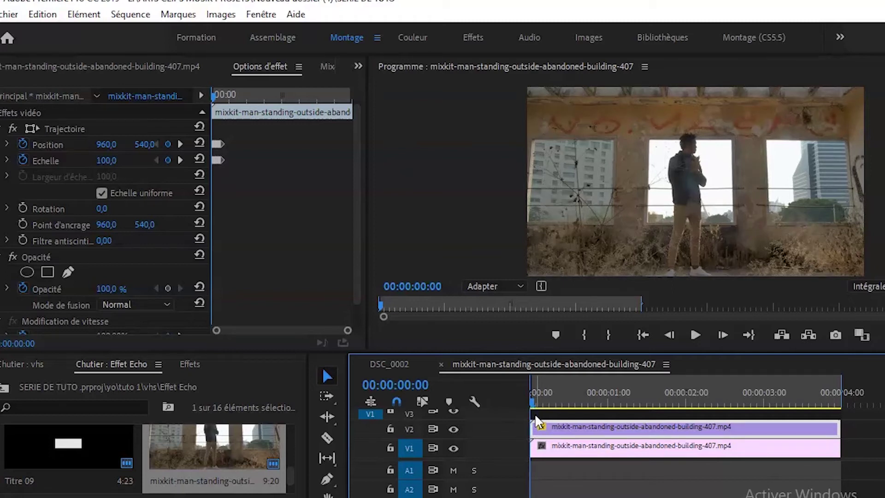
Search the effects for 'balance' and drag Balance des couleurs (RVB) onto the V2 copy
click(183, 371)
click(78, 386)
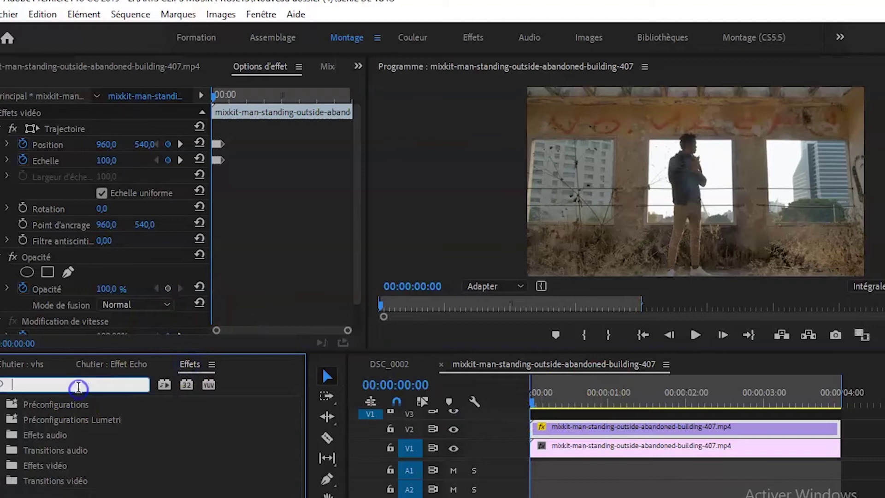
text(balance)
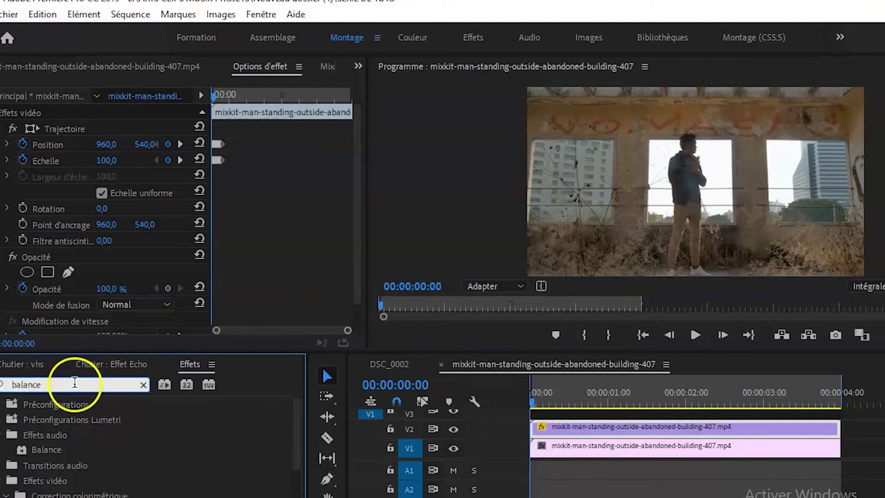
scroll(133, 479, down, 2)
scroll(133, 478, down, 1)
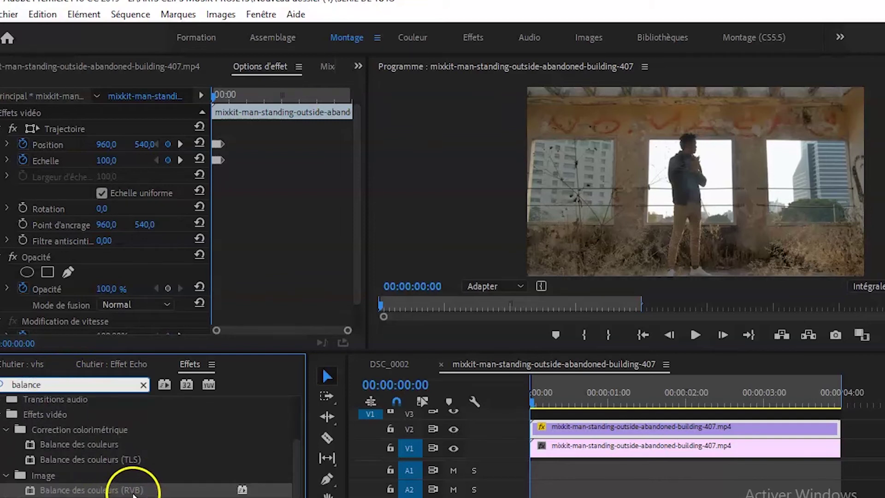
drag(122, 489, 544, 438)
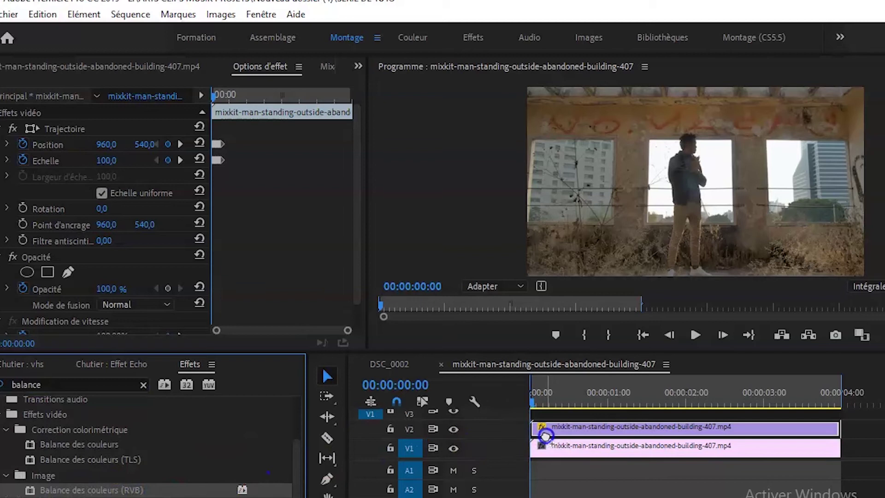
scroll(323, 198, down, 3)
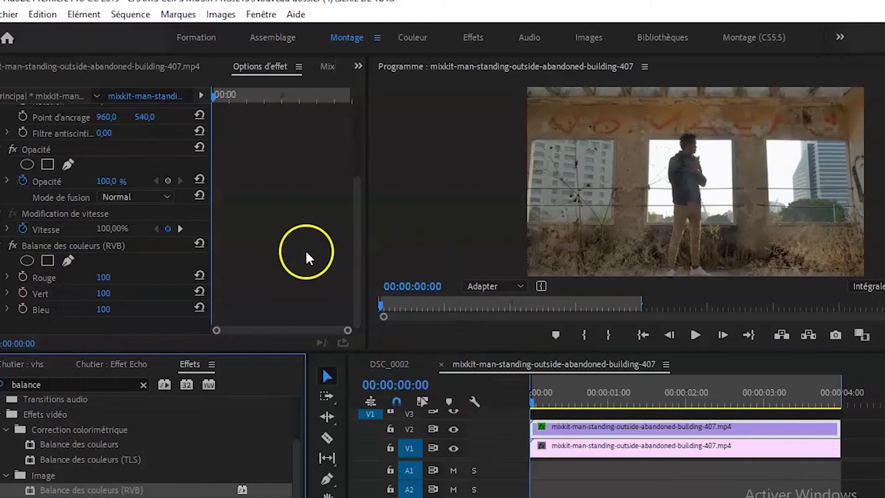
Turn on keyframing for Rouge, Vert and Bleu and zoom the keyframe area onto the first frames
scroll(305, 250, up, 4)
scroll(305, 250, down, 3)
scroll(306, 263, down, 1)
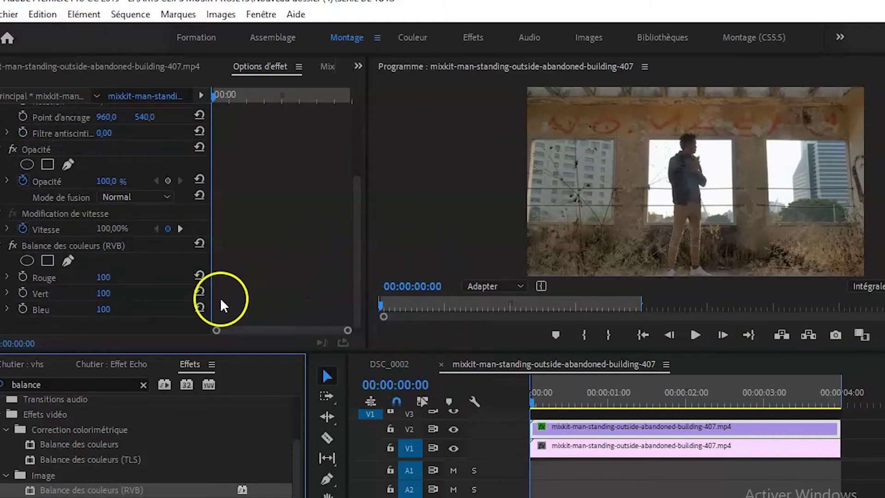
click(23, 277)
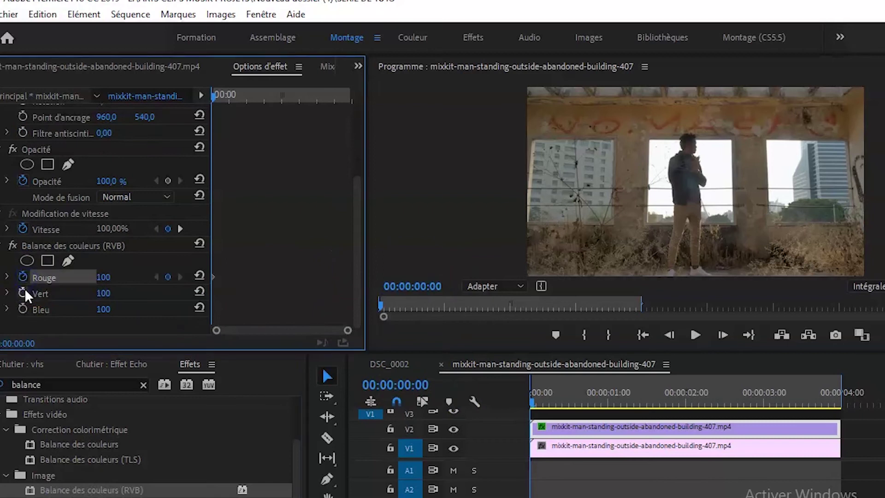
click(24, 292)
click(23, 309)
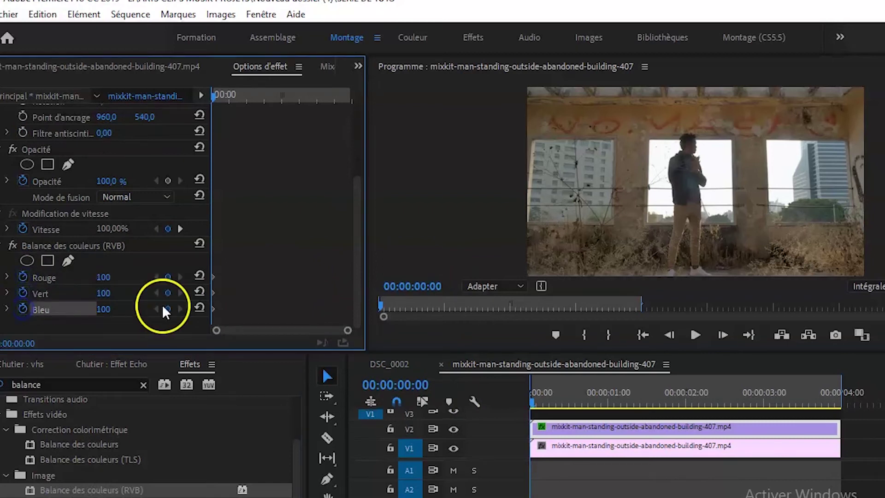
scroll(289, 304, up, 5)
scroll(289, 305, up, 2)
drag(347, 330, 311, 328)
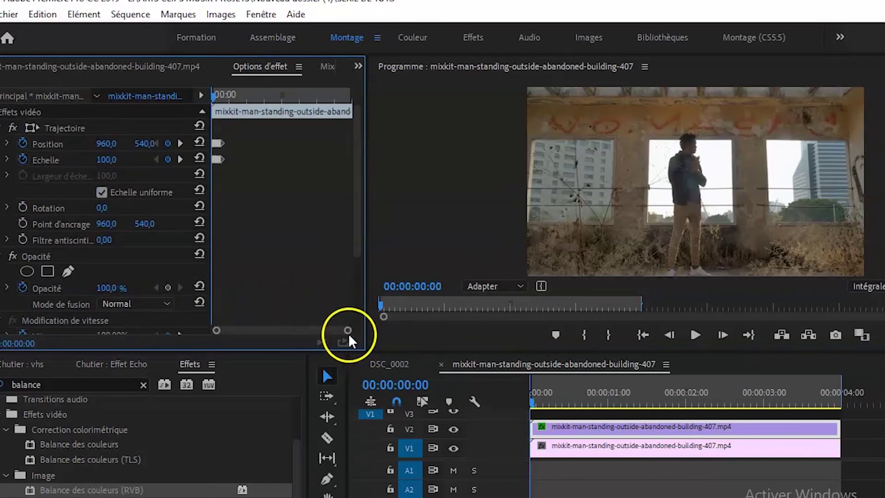
scroll(319, 283, down, 3)
scroll(320, 283, down, 1)
scroll(314, 293, up, 2)
scroll(314, 297, up, 2)
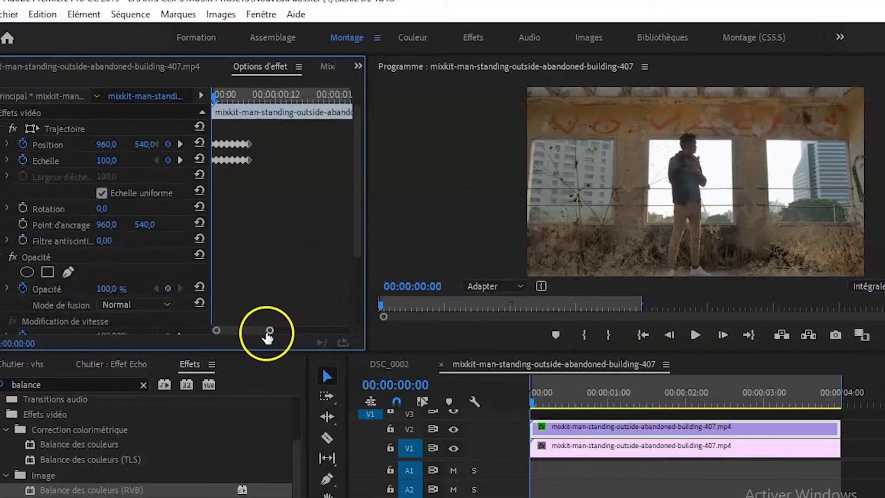
drag(268, 331, 248, 331)
scroll(319, 291, down, 4)
scroll(320, 290, down, 1)
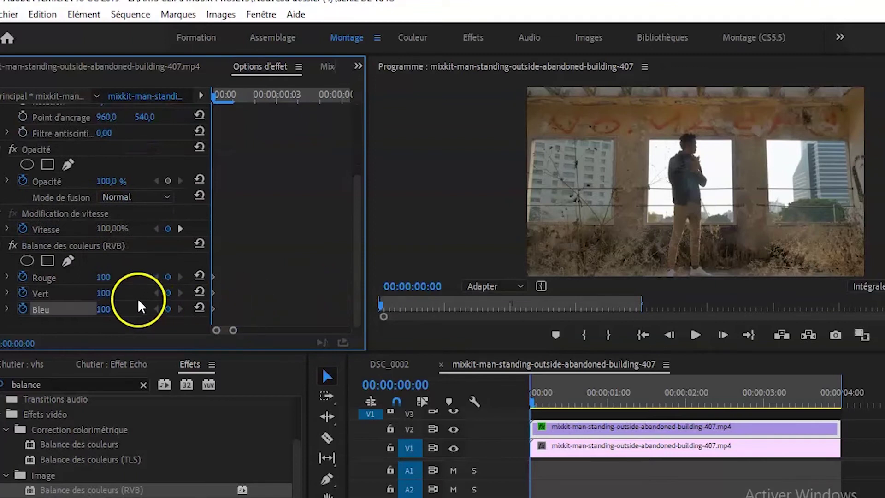
scroll(257, 297, up, 1)
scroll(259, 300, up, 4)
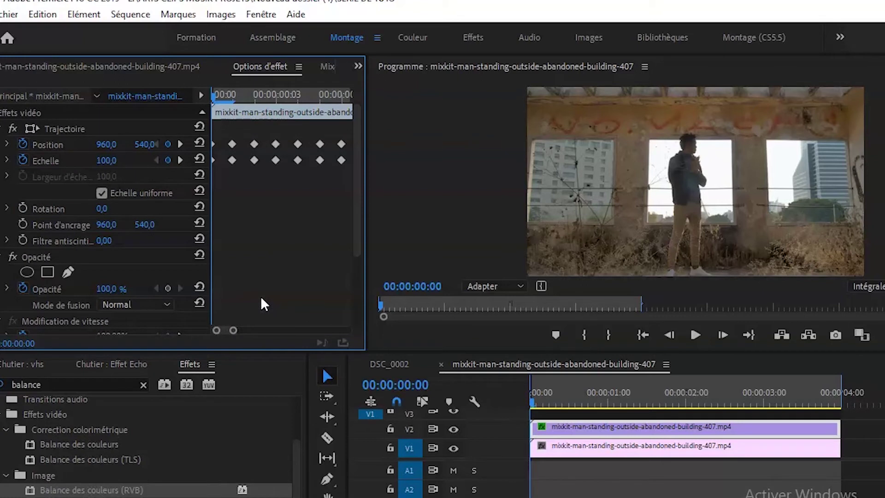
On frame 00:00:00:01, raise Rouge to 200 for a strong red tint
key(Right)
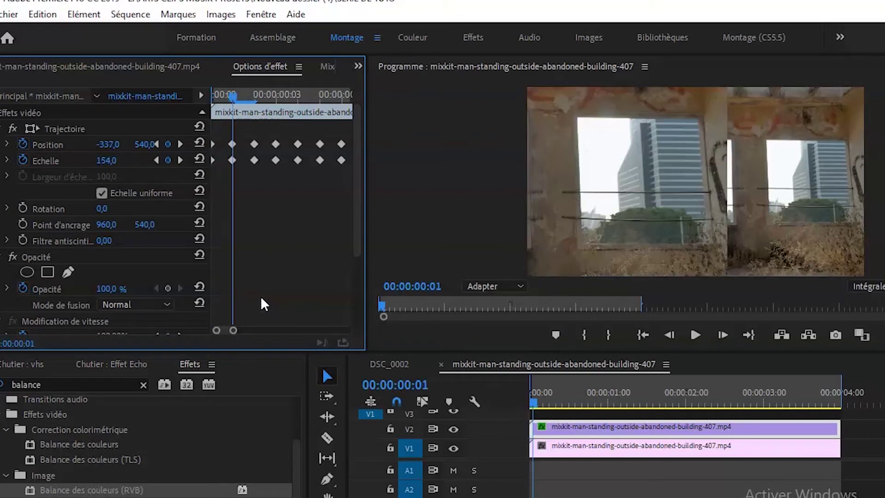
scroll(261, 296, down, 4)
scroll(268, 295, down, 1)
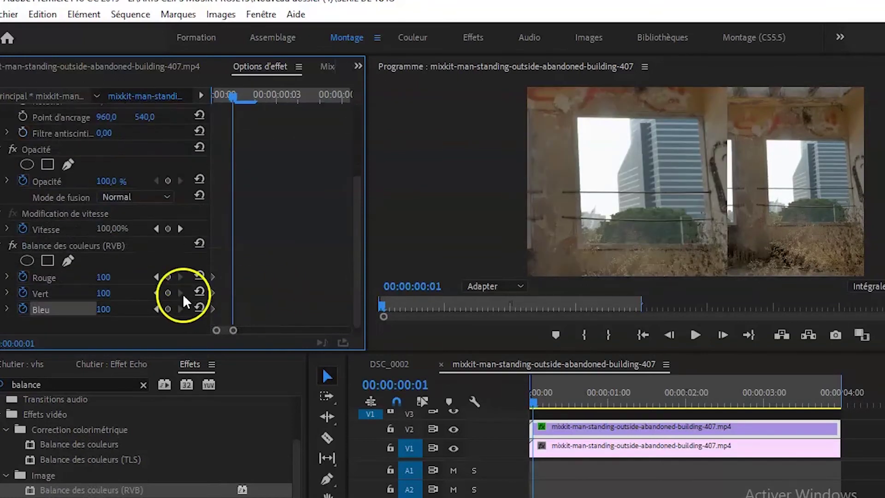
drag(107, 277, 106, 233)
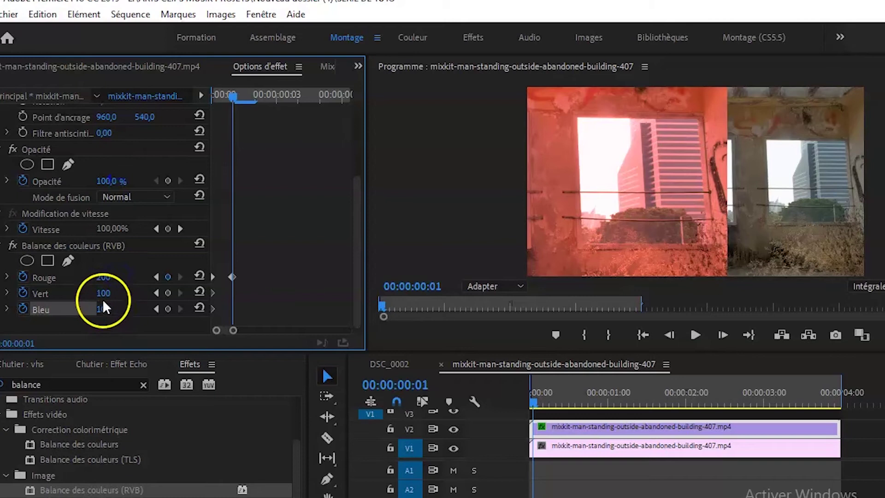
Step to frame 2 and adjust the Rouge colour-balance keyframe there
scroll(278, 271, up, 2)
scroll(281, 273, up, 3)
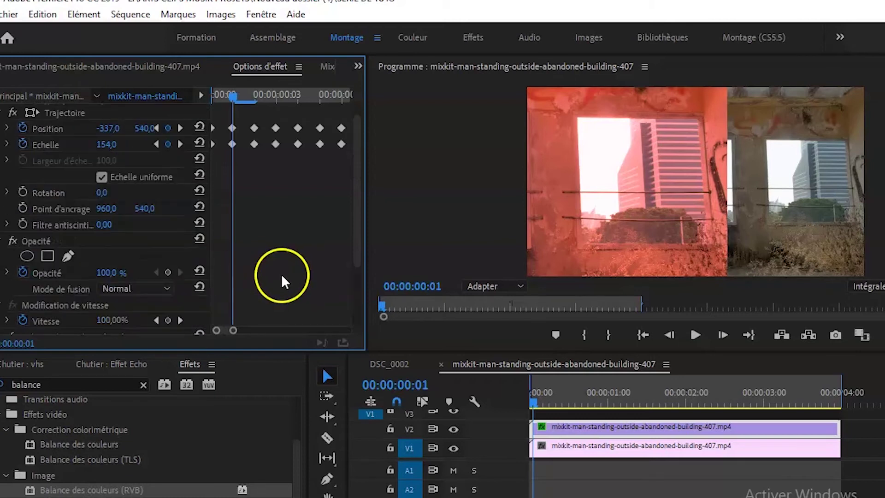
key(Right)
scroll(278, 274, down, 3)
scroll(279, 277, down, 2)
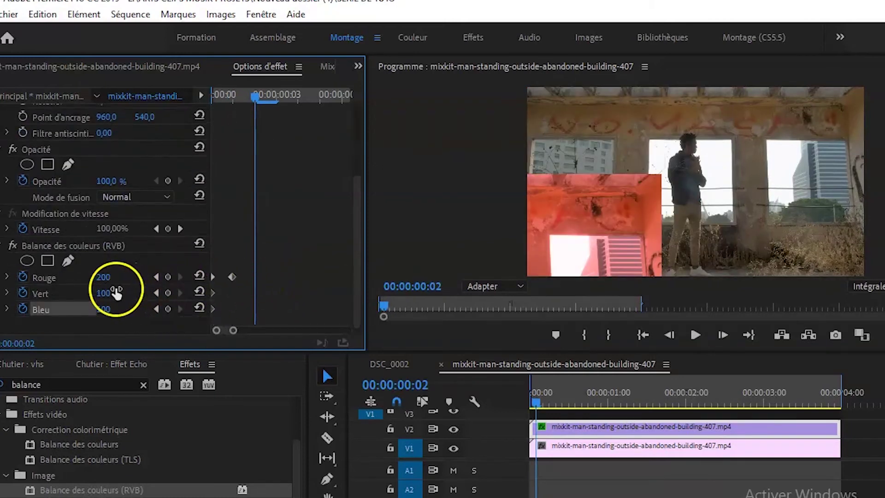
drag(104, 277, 129, 276)
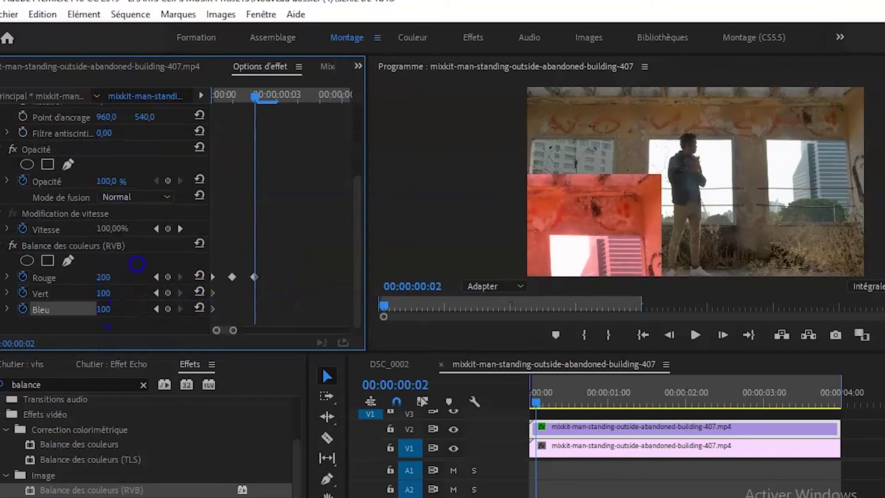
click(296, 291)
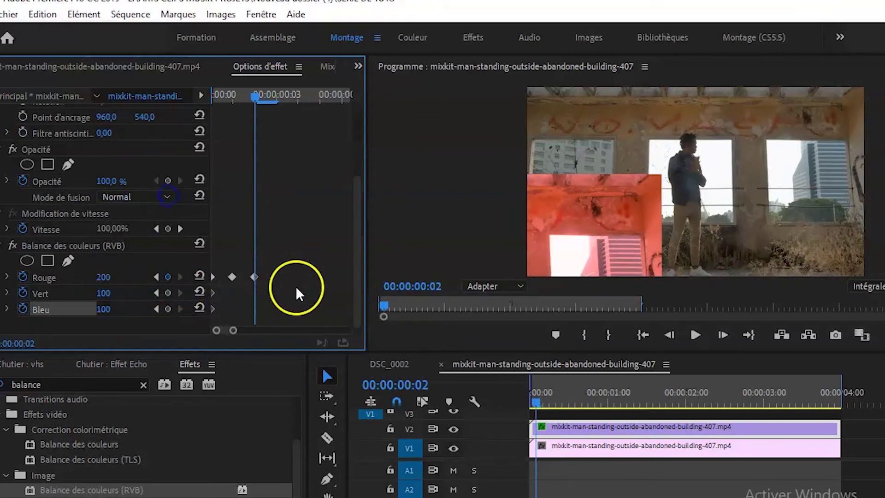
scroll(297, 292, up, 3)
scroll(297, 291, up, 2)
scroll(296, 292, down, 4)
scroll(297, 295, up, 4)
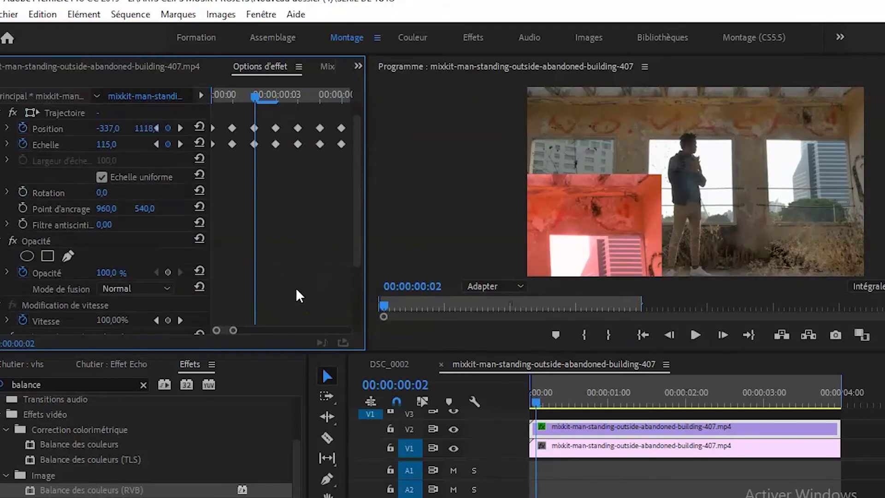
scroll(296, 295, down, 5)
click(257, 318)
click(42, 310)
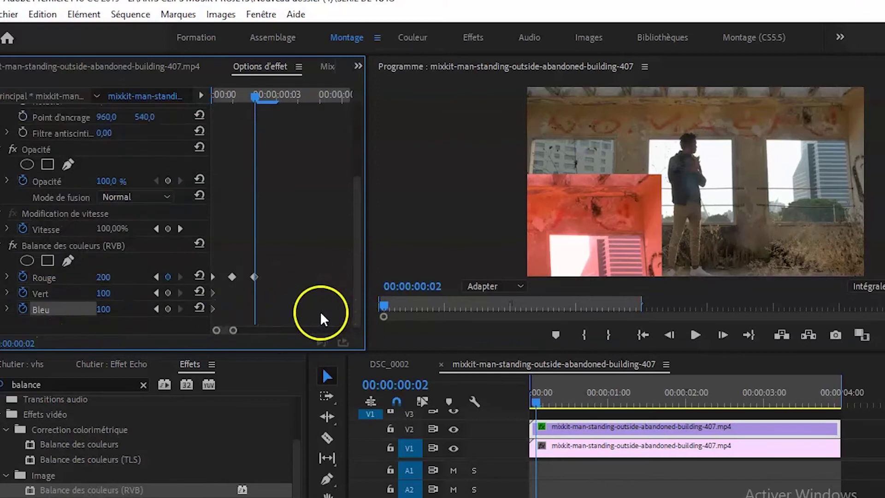
scroll(321, 304, up, 5)
scroll(322, 303, down, 1)
scroll(322, 303, up, 3)
On frame 3, set Rouge to 200 and lower Vert to tint the copy magenta
key(Right)
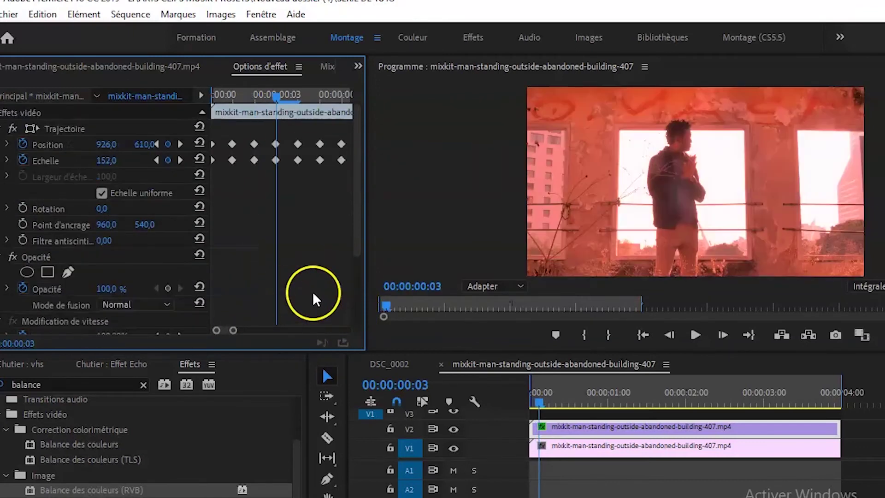
scroll(311, 295, down, 3)
scroll(310, 297, down, 1)
drag(99, 277, 134, 278)
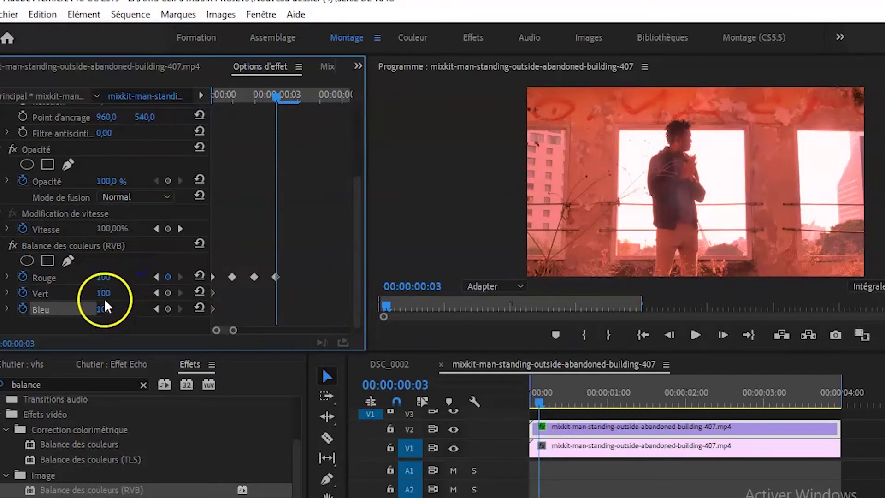
drag(103, 295, 114, 359)
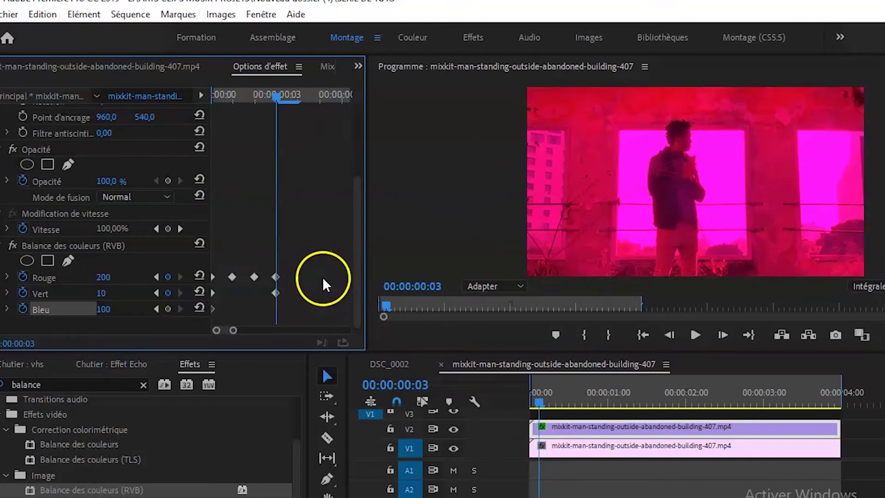
scroll(325, 288, up, 3)
scroll(323, 283, up, 2)
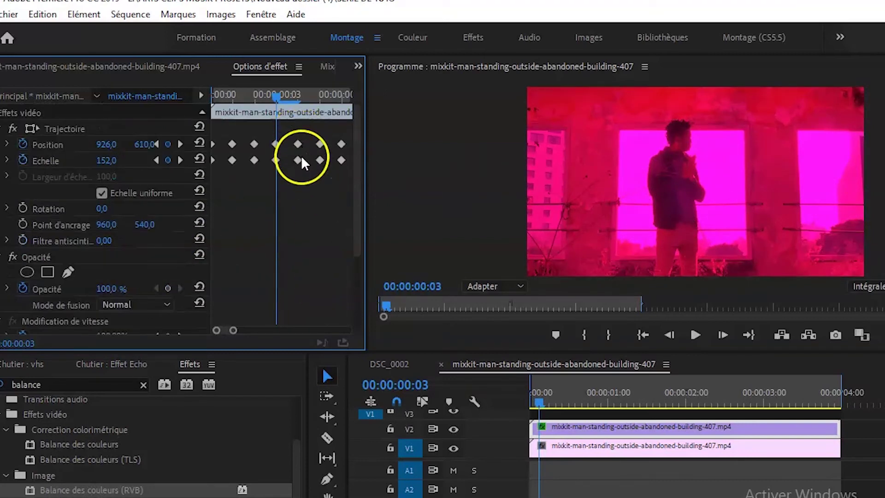
Drop Bleu on frame 4 for red, key Rouge on frame 5, and raise Vert to 132 on frame 6
key(Right)
scroll(326, 226, down, 5)
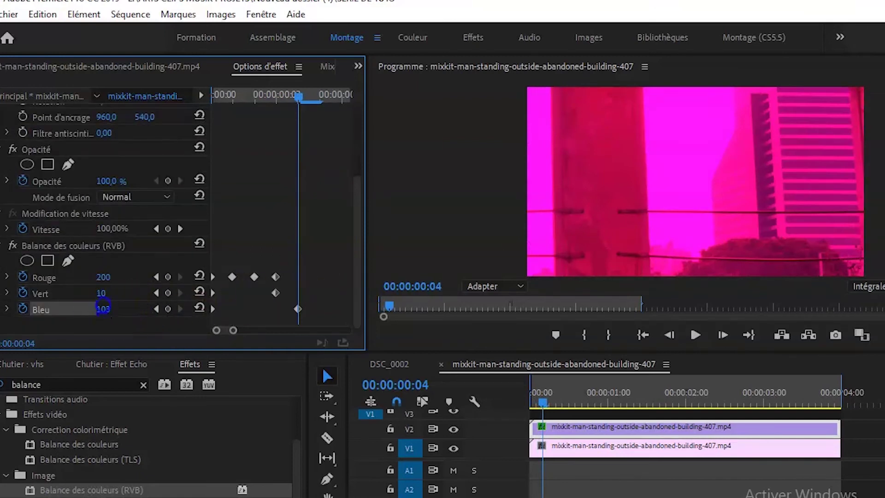
drag(103, 308, 105, 350)
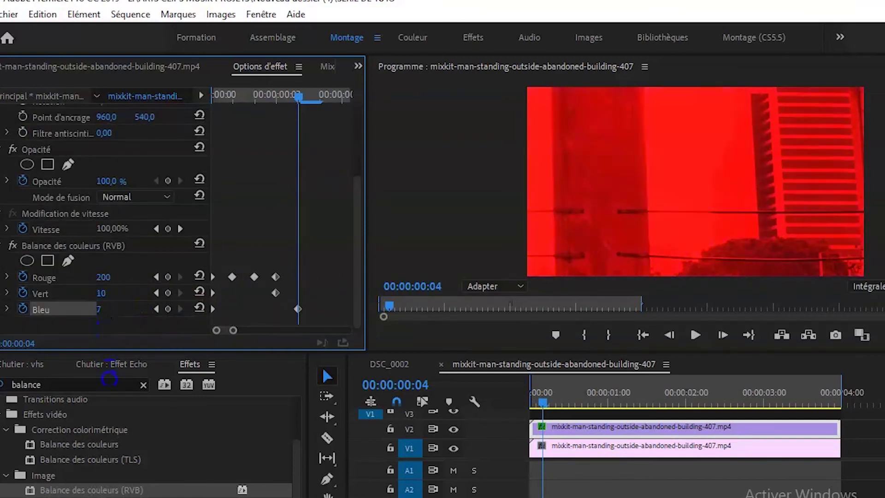
scroll(305, 247, up, 3)
key(Right)
scroll(314, 249, down, 5)
scroll(315, 253, down, 1)
drag(104, 278, 104, 272)
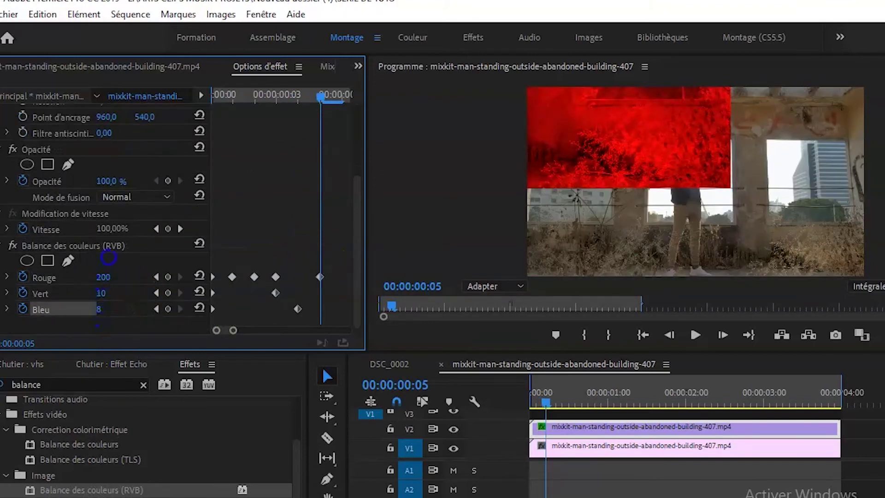
scroll(278, 243, up, 3)
key(Right)
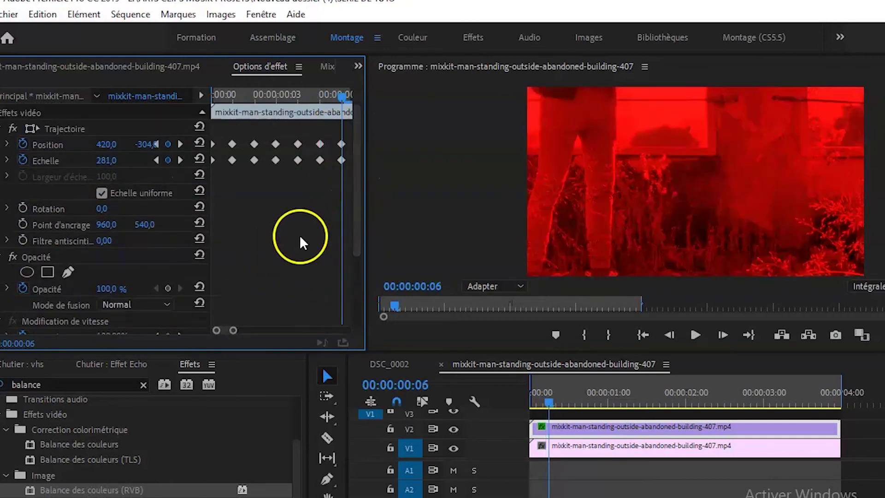
scroll(300, 235, down, 3)
click(102, 293)
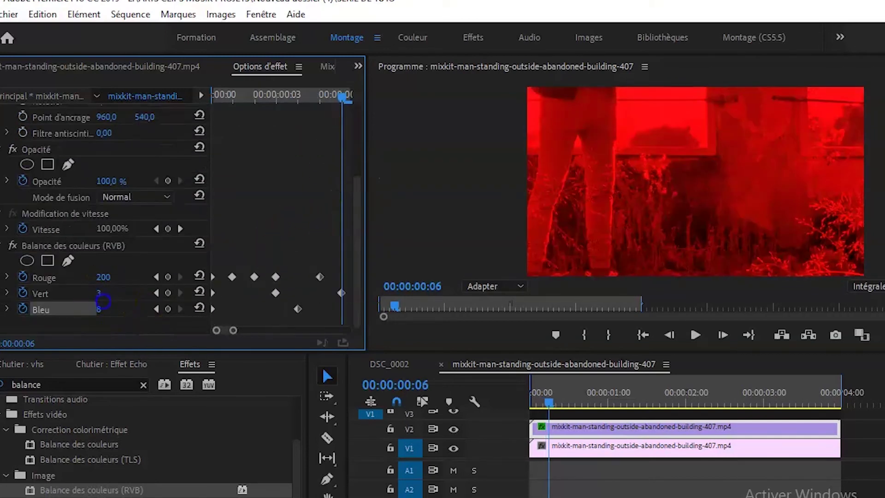
drag(101, 293, 108, 252)
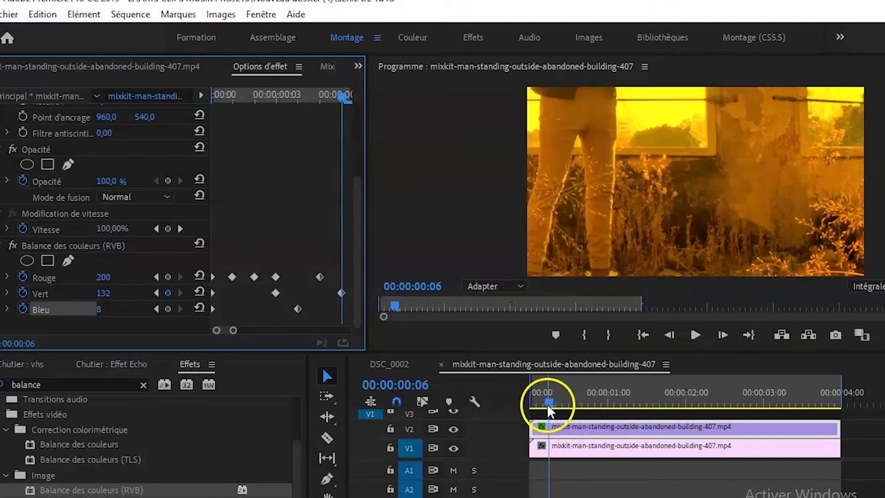
drag(548, 402, 504, 406)
key(space)
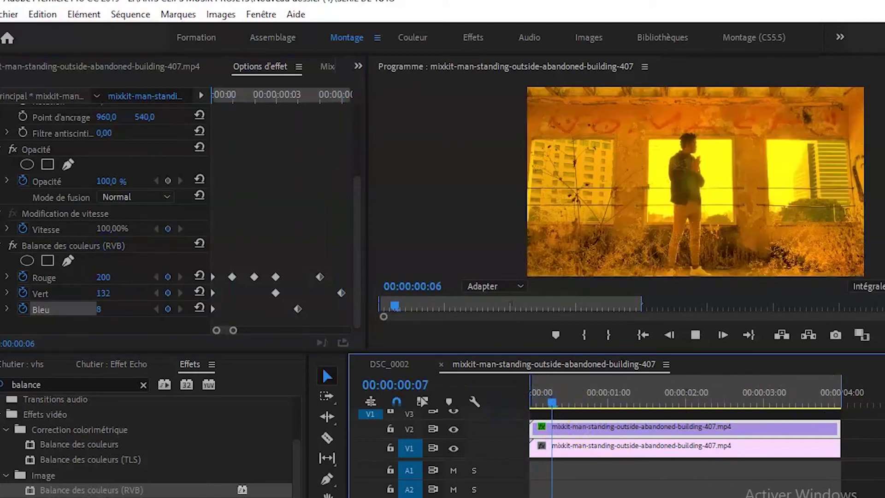
key(space)
drag(587, 401, 515, 417)
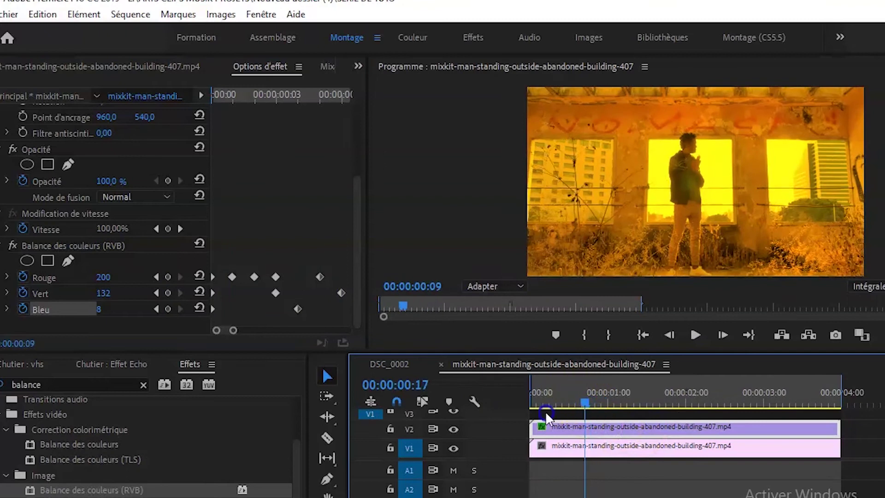
key(space)
key(space)
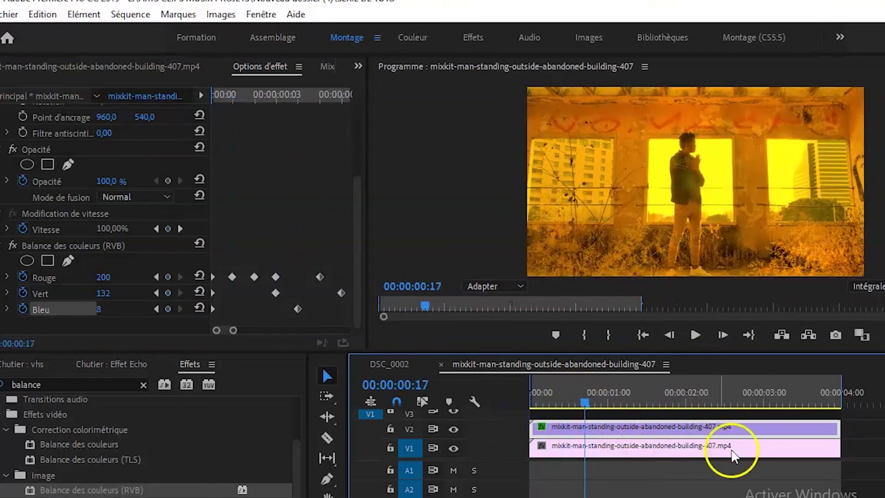
scroll(270, 217, up, 2)
scroll(271, 224, up, 3)
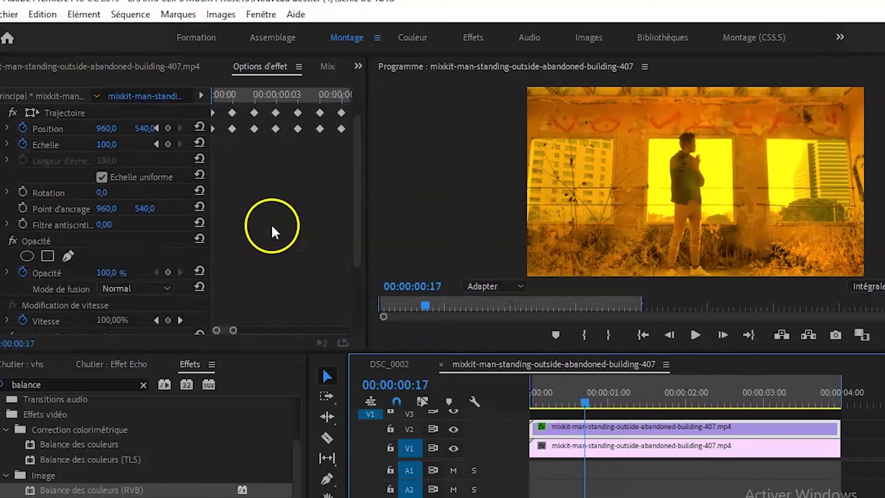
scroll(275, 236, down, 2)
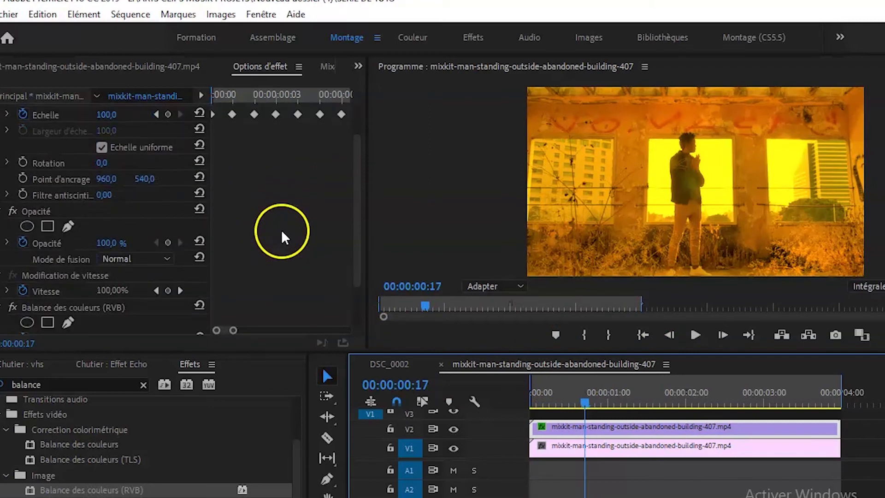
drag(585, 399, 556, 401)
click(578, 451)
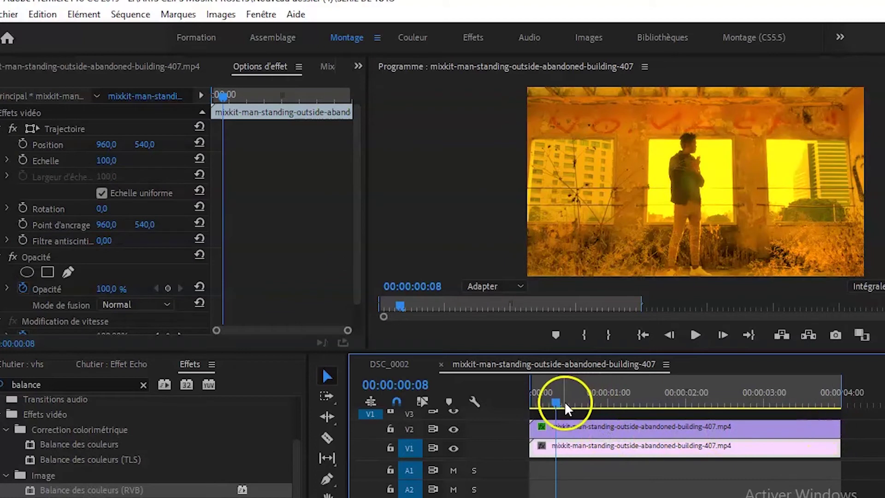
Preview the graded glitch, then trim the V2 copy's end down to seven frames
drag(564, 402, 525, 406)
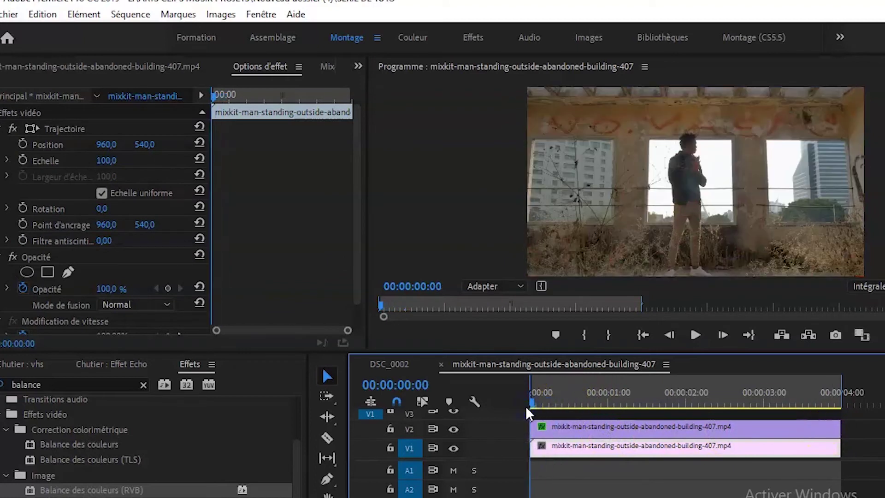
key(space)
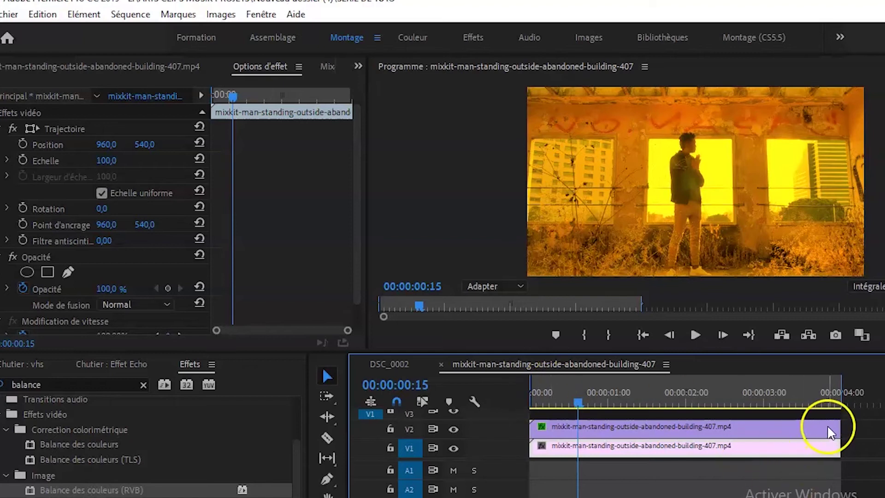
drag(828, 433, 491, 423)
key(space)
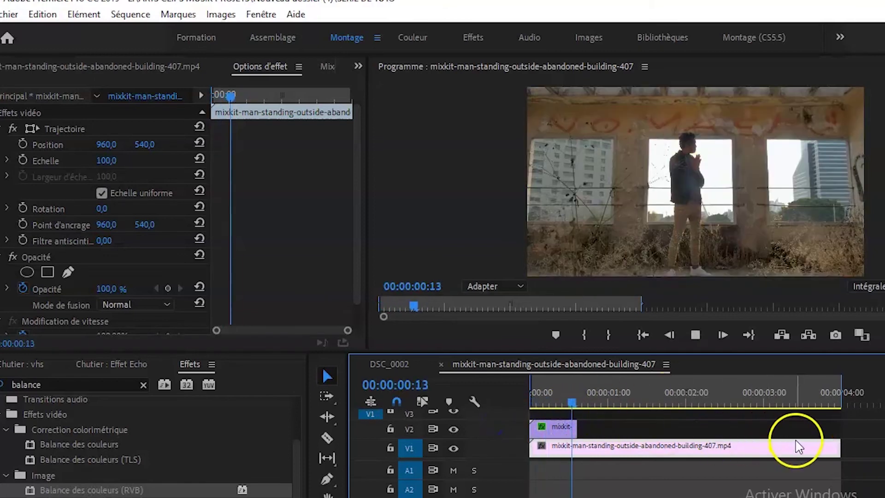
drag(608, 394, 499, 423)
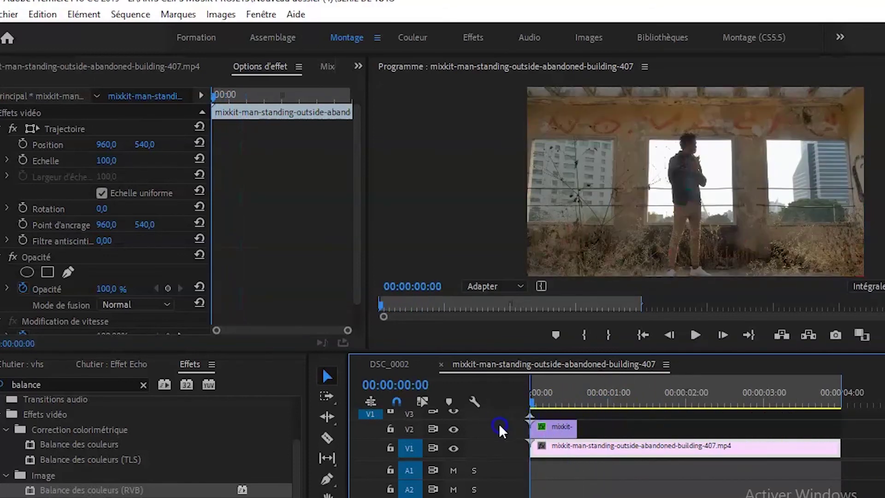
Check where the copy's keyframes end and replay the trimmed glitch from the sequence start
scroll(314, 250, down, 1)
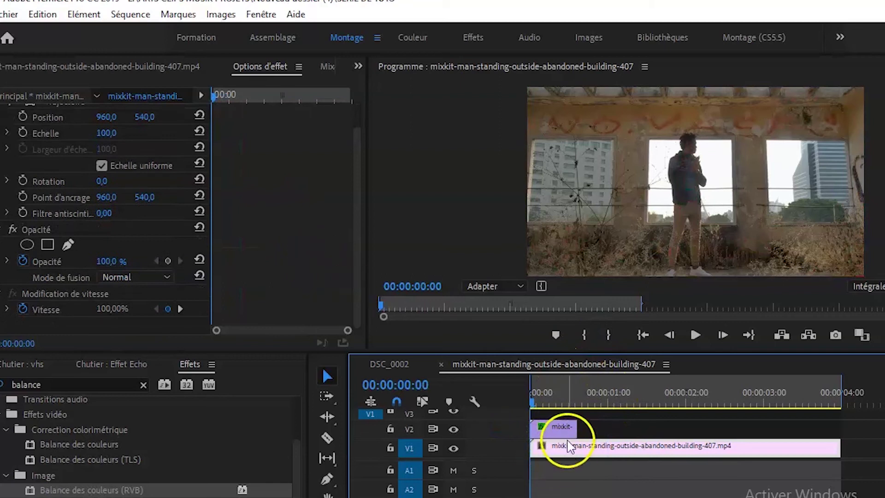
click(560, 426)
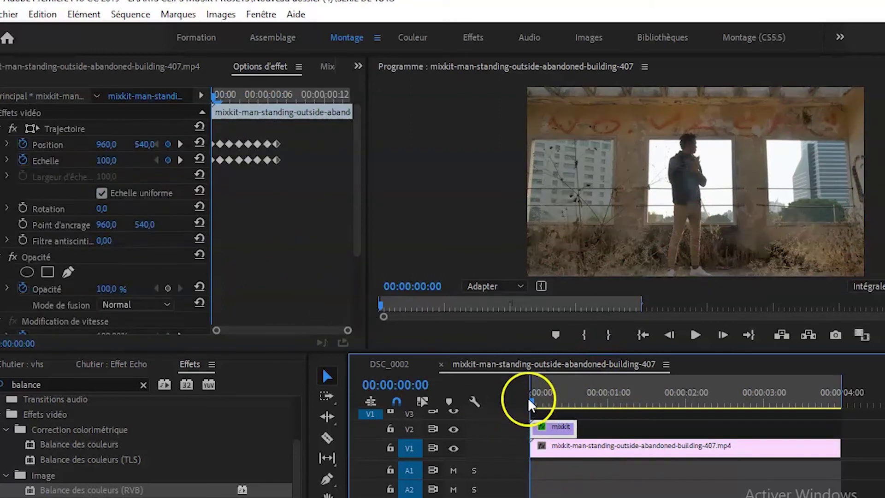
mouse_move(532, 401)
mouse_down()
mouse_move(552, 408)
mouse_move(553, 428)
mouse_up()
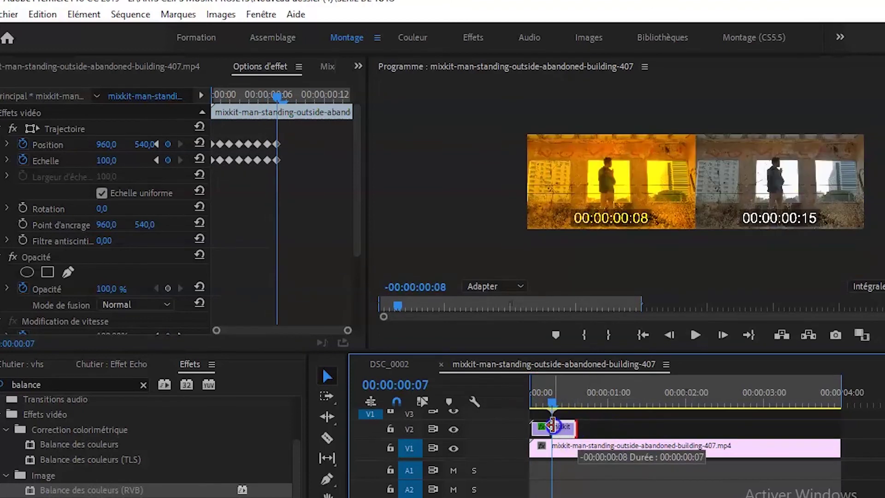
key(Home)
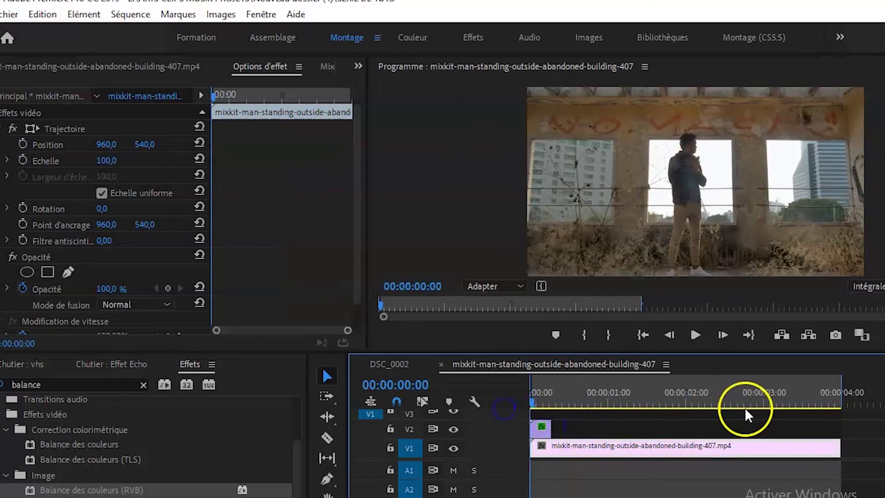
key(space)
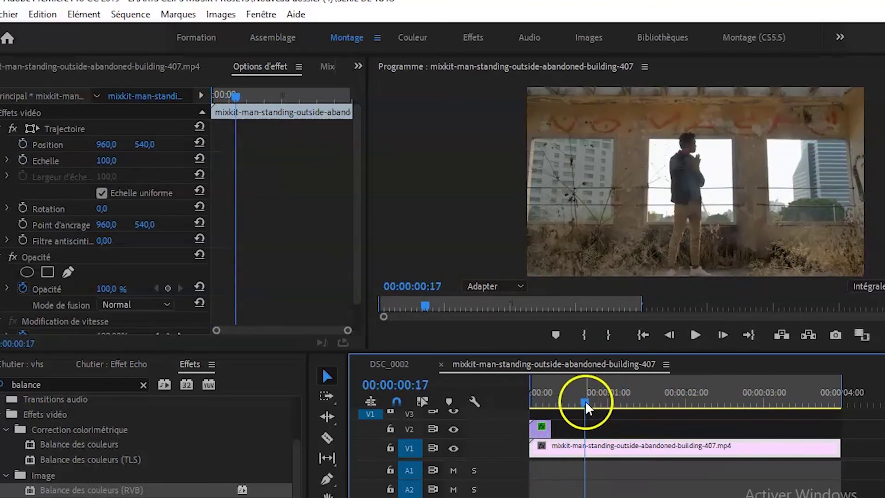
drag(585, 400, 507, 404)
key(space)
key(space)
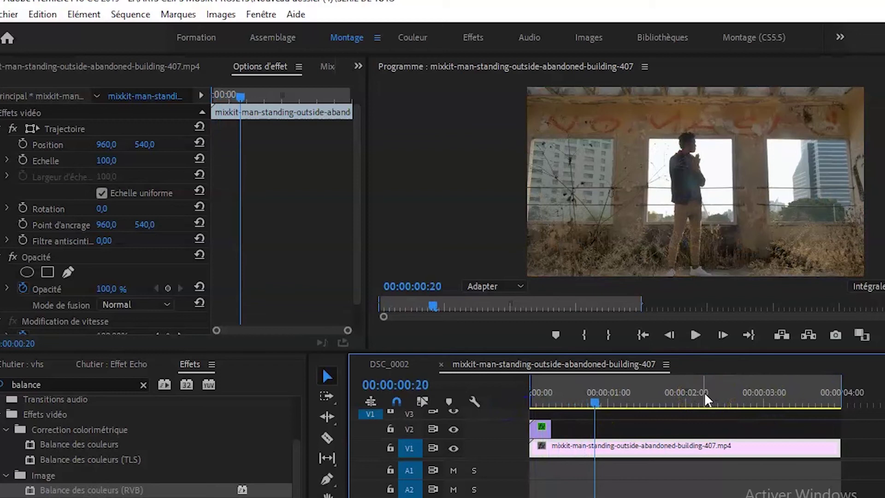
click(590, 404)
drag(589, 402, 530, 403)
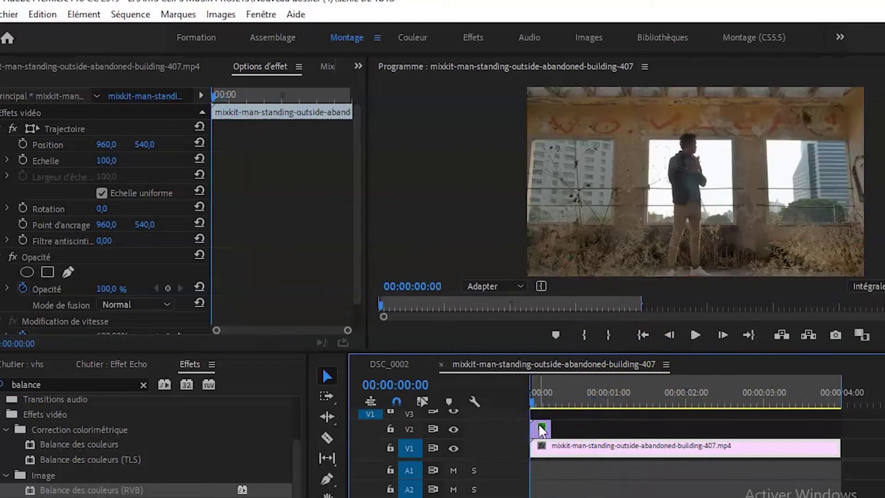
Replay the opening glitch, return the playhead to 00:00:00:00, and save the project with Ctrl+S
click(538, 423)
scroll(304, 221, down, 4)
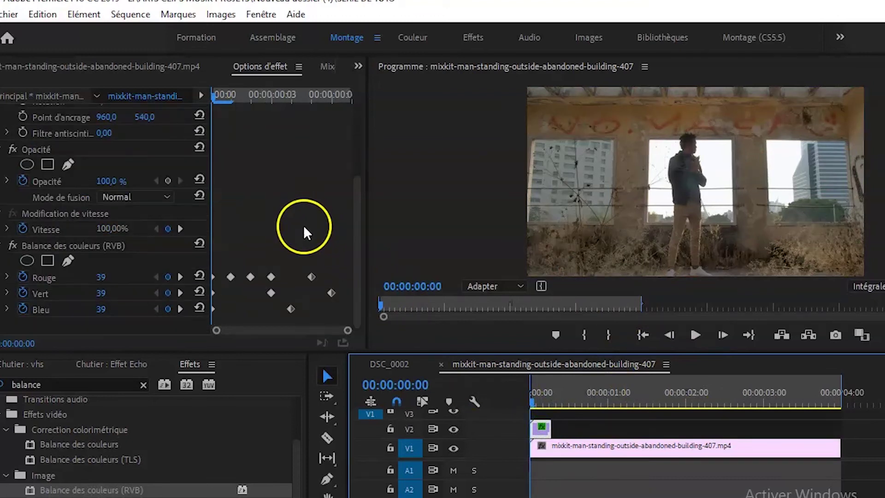
scroll(261, 297, up, 3)
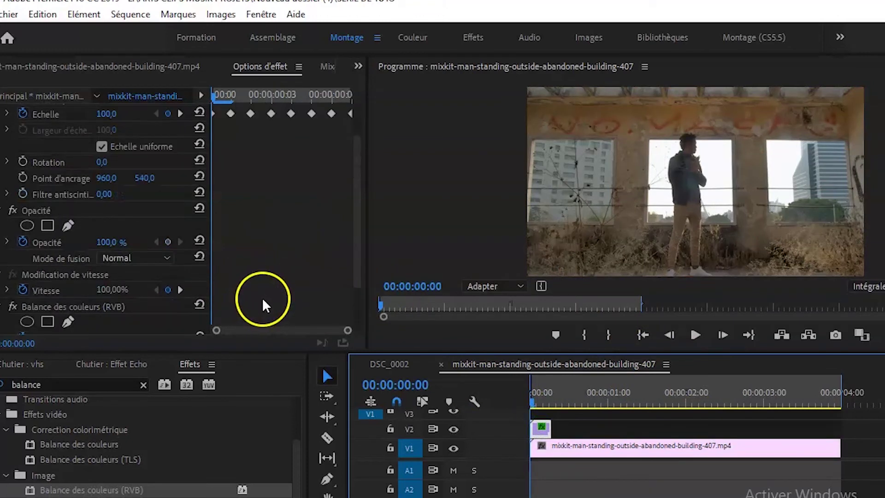
scroll(262, 297, up, 1)
scroll(276, 295, down, 2)
scroll(276, 295, down, 1)
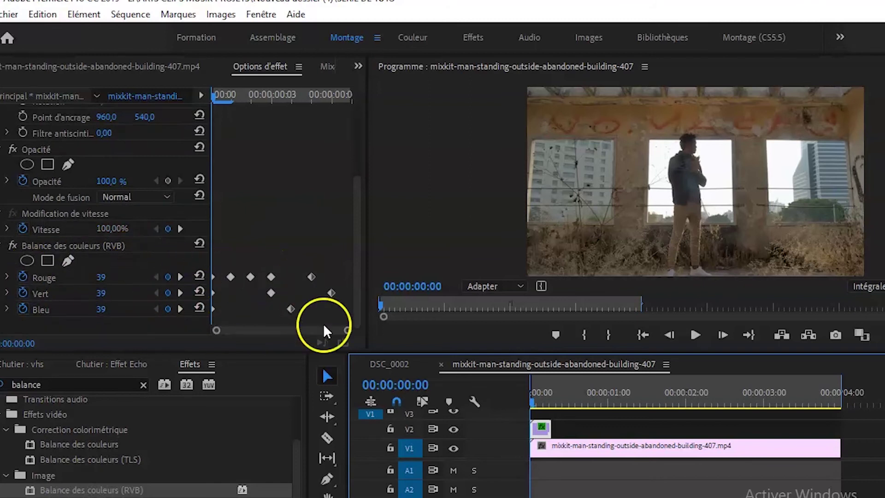
key(space)
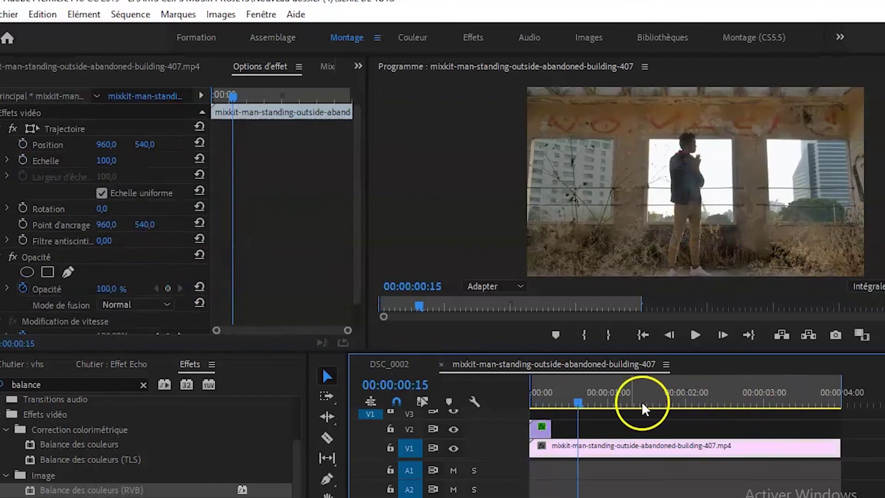
drag(578, 402, 518, 406)
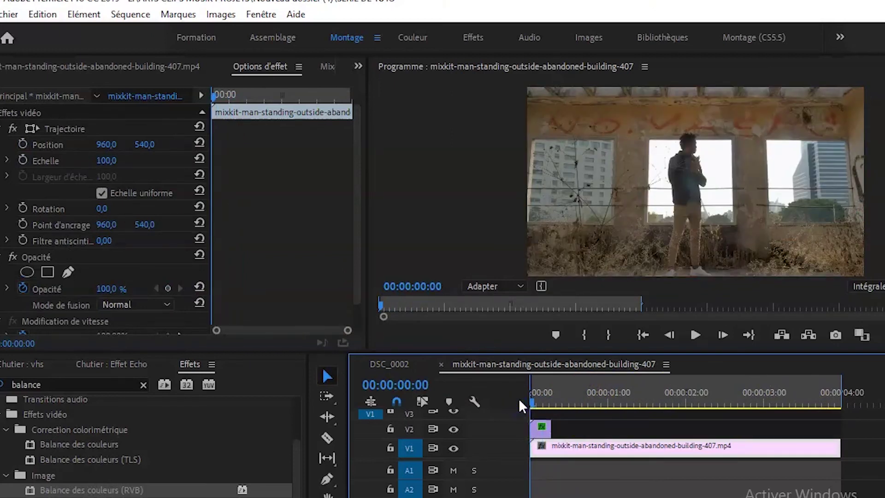
key(ctrl+s)
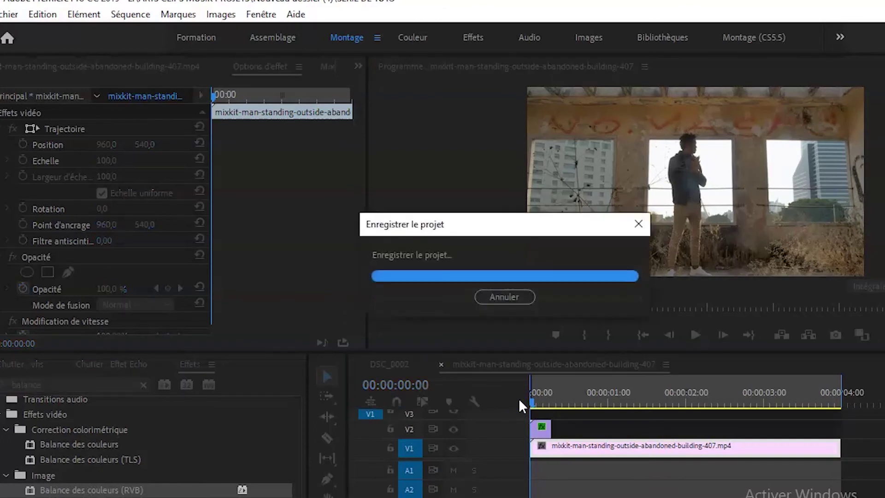
click(490, 366)
scroll(279, 223, down, 2)
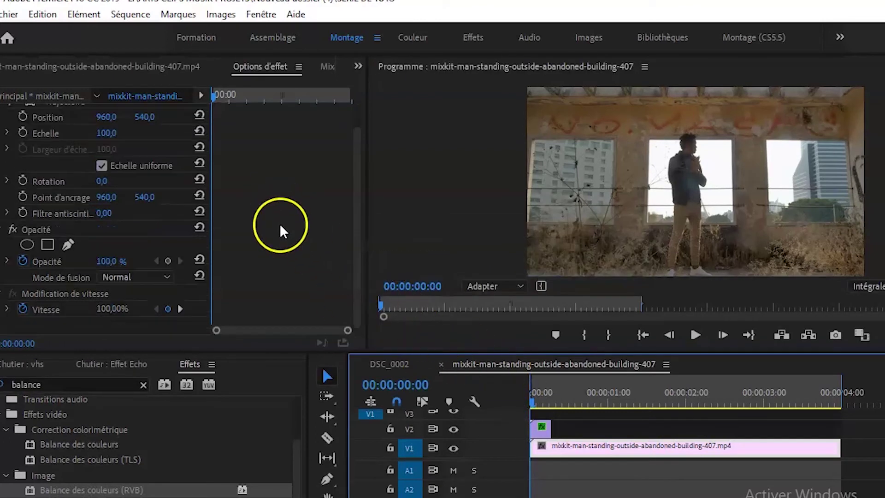
scroll(316, 253, up, 2)
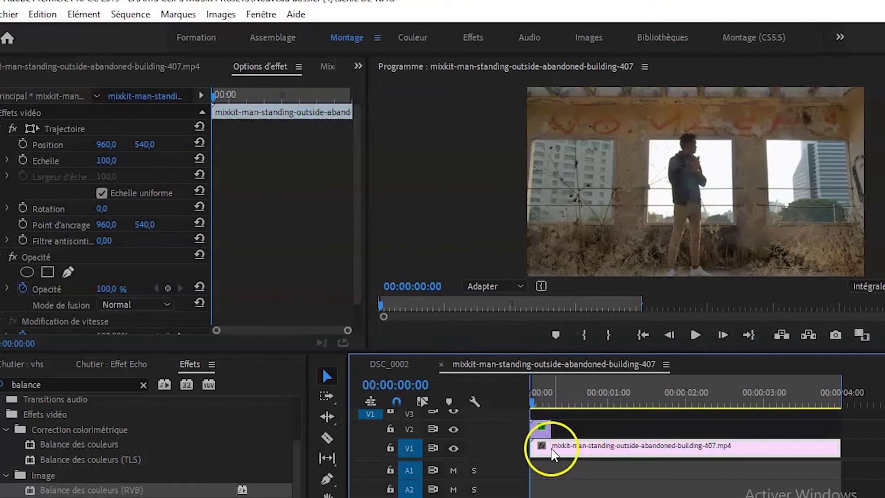
click(541, 428)
key(space)
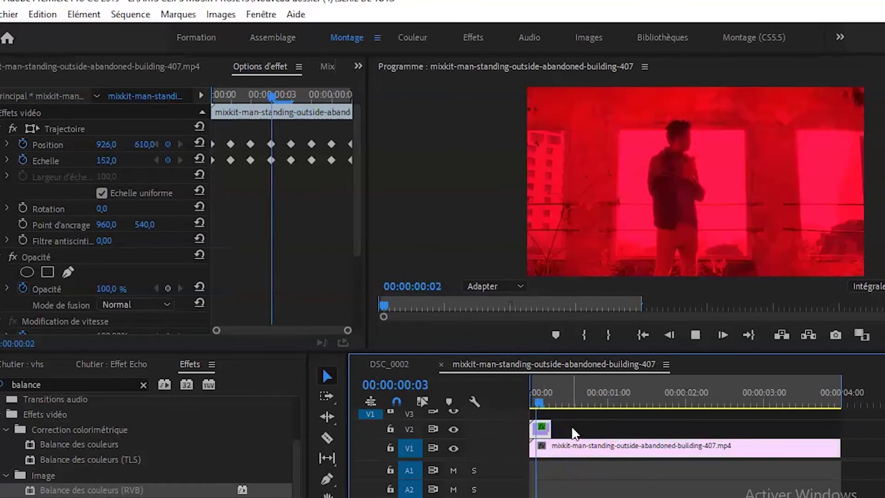
click(556, 419)
drag(564, 405, 533, 405)
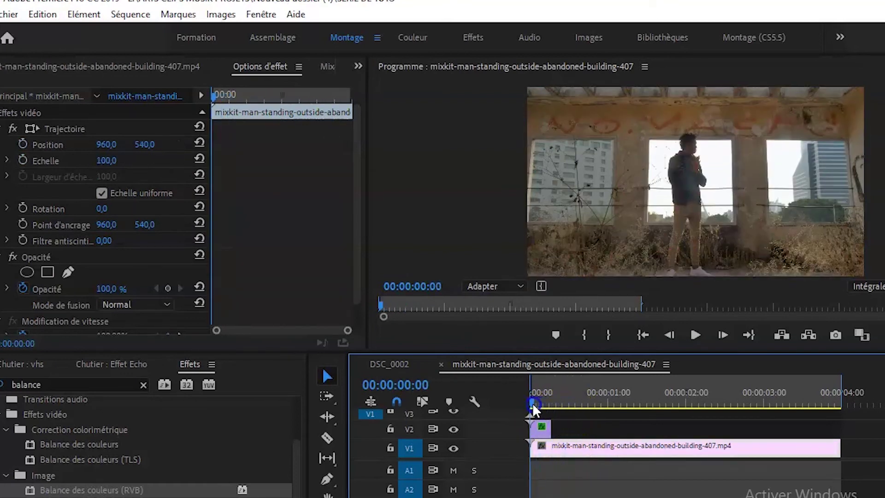
click(537, 426)
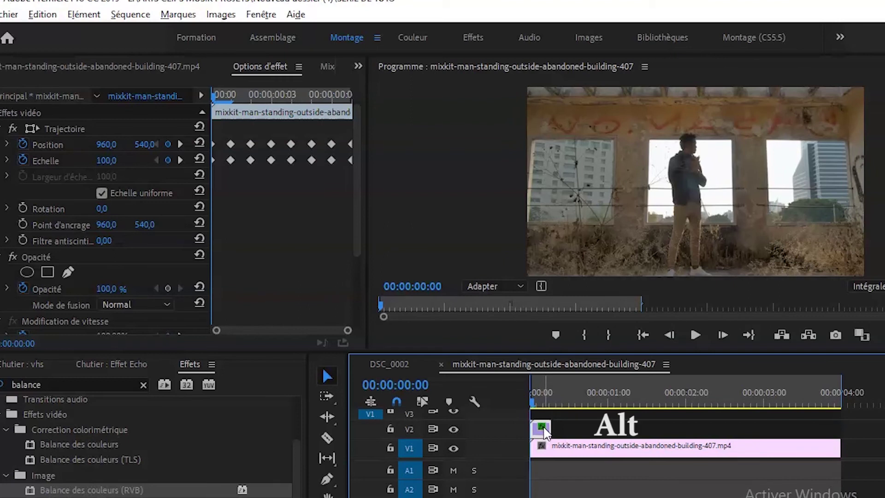
Duplicate the glitch layer to the end of V2 and scrub around 00:00:03:17 to check it
drag(545, 431, 639, 430)
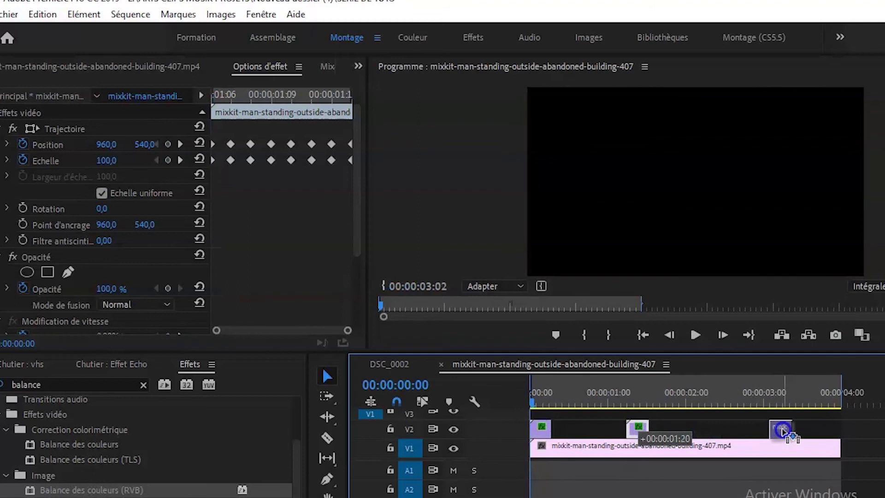
drag(666, 432, 828, 435)
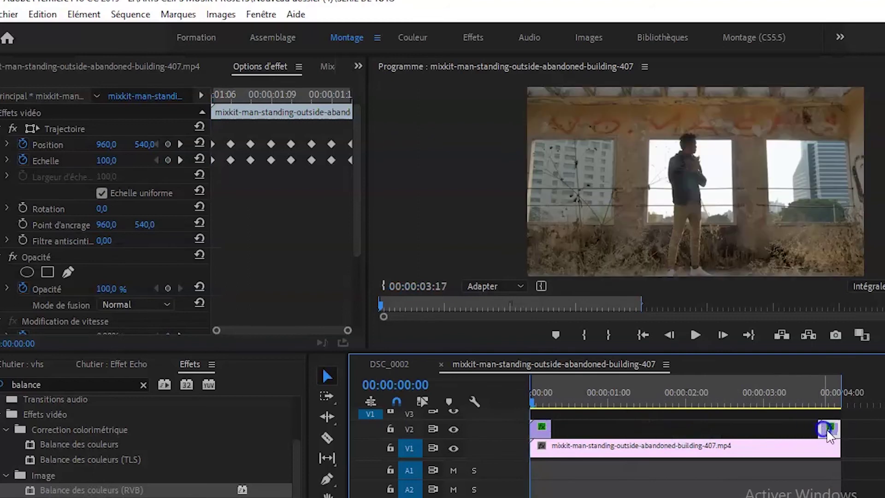
click(810, 398)
drag(811, 404, 818, 403)
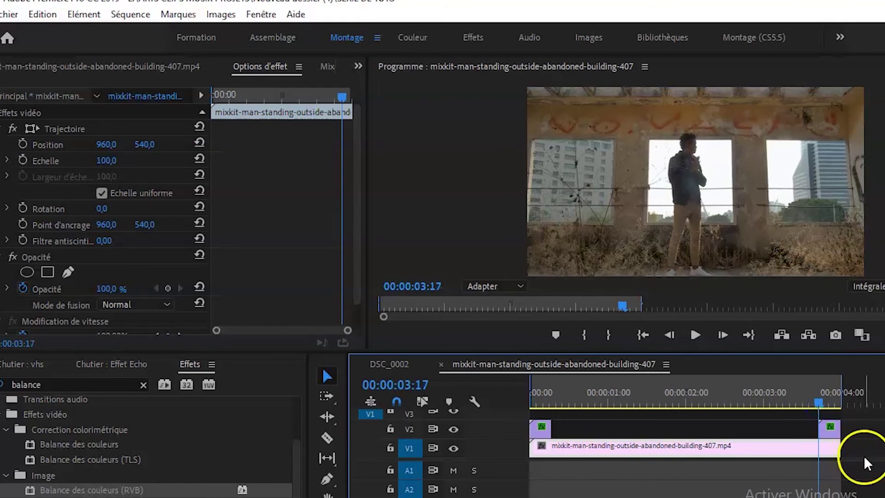
mouse_move(800, 405)
mouse_down()
mouse_move(858, 404)
mouse_move(832, 404)
mouse_up()
click(91, 366)
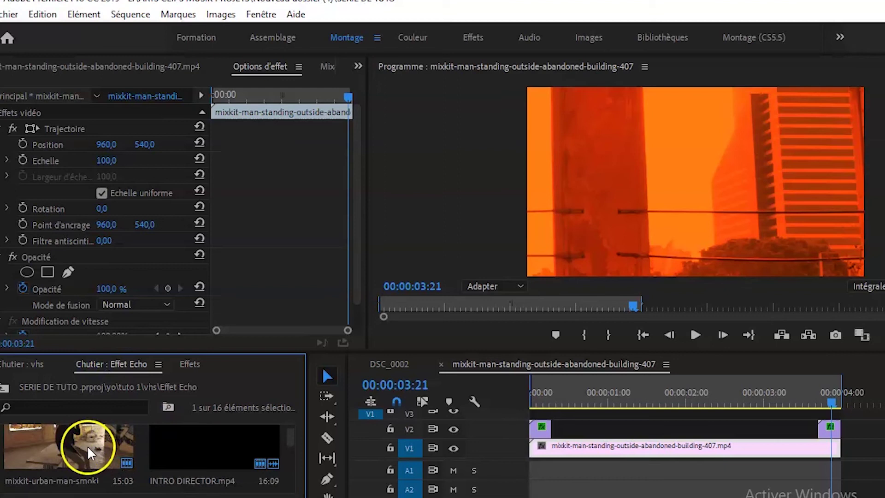
Place the urban man smoking clip on V1 right after the abandoned-building clip
click(419, 496)
key(minus)
drag(79, 447, 599, 443)
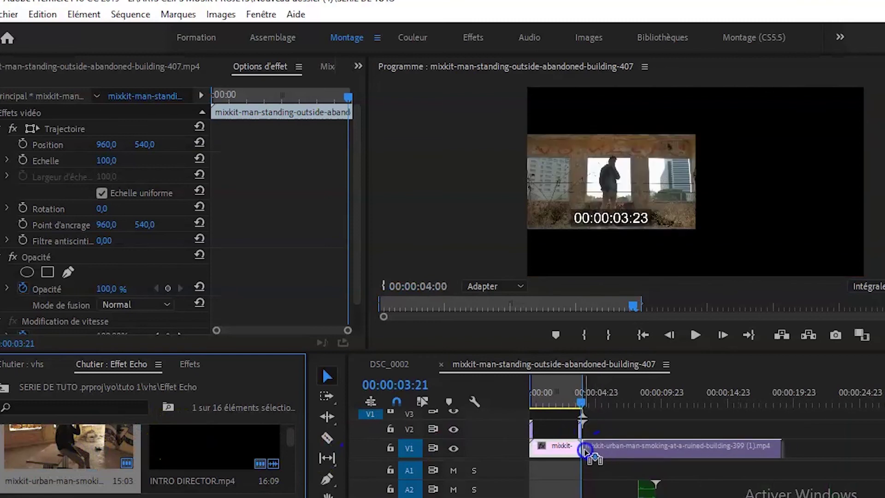
Play forward and backward across the cut into the smoking clip to review it
key(equal)
key(equal)
key(equal)
key(equal)
key(equal)
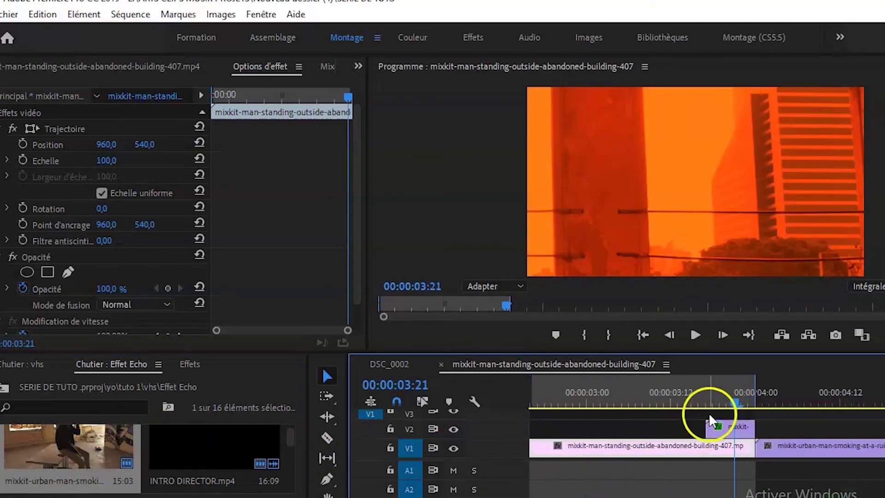
click(712, 404)
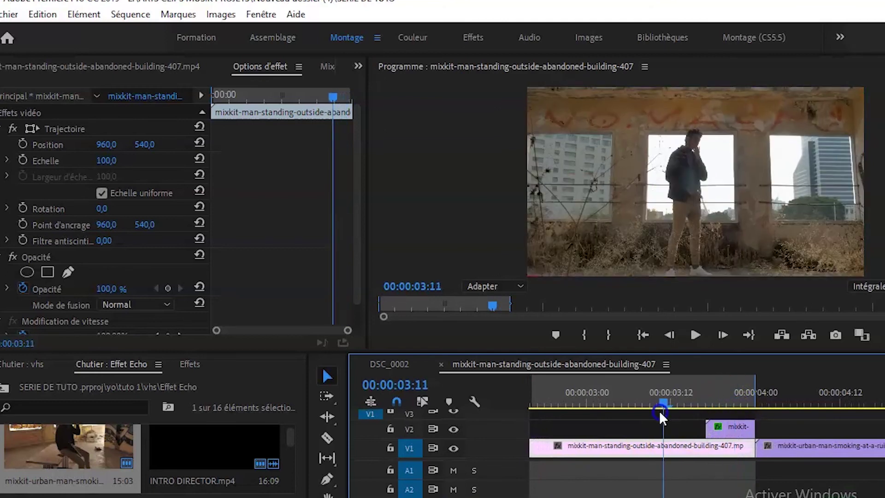
drag(711, 404, 626, 413)
key(space)
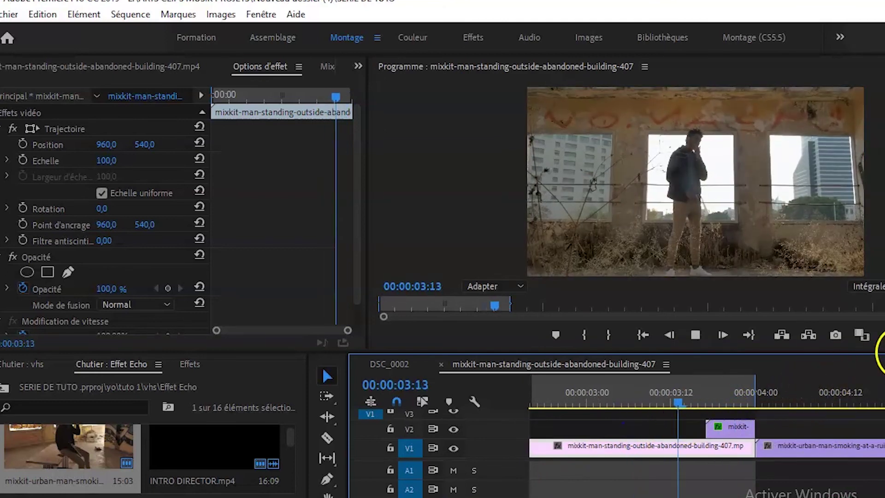
key(space)
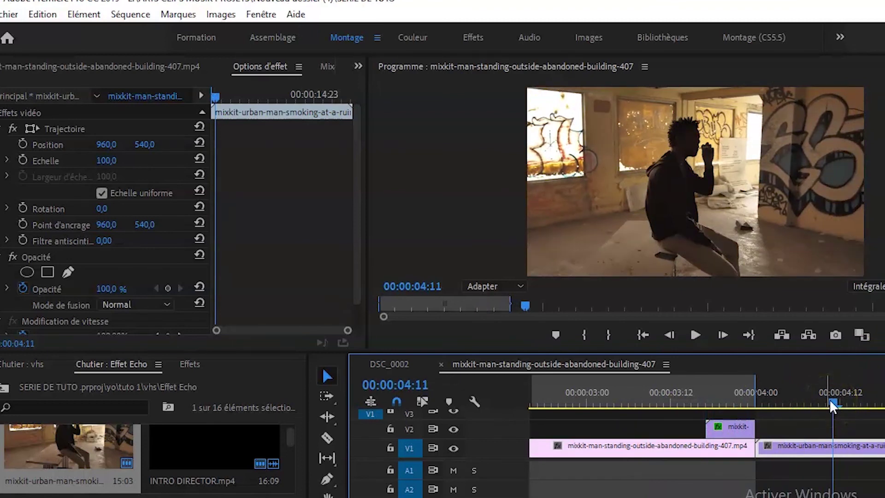
click(829, 404)
key(j)
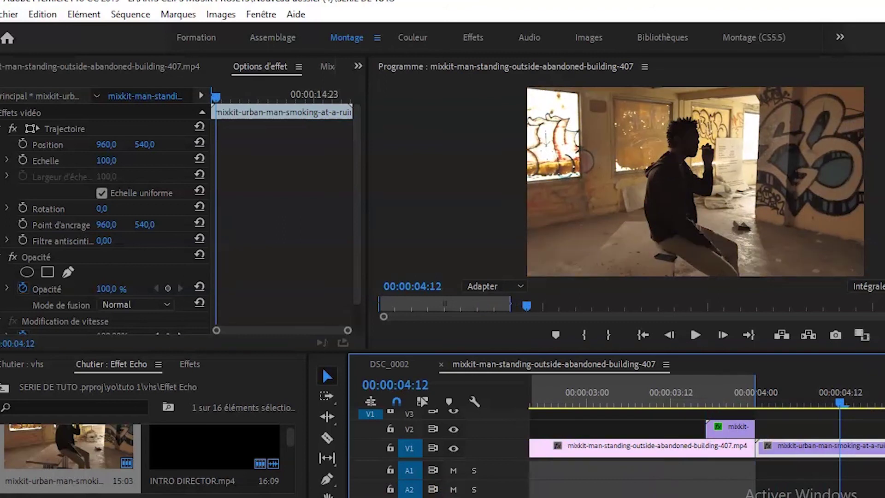
key(minus)
key(minus)
key(minus)
click(747, 488)
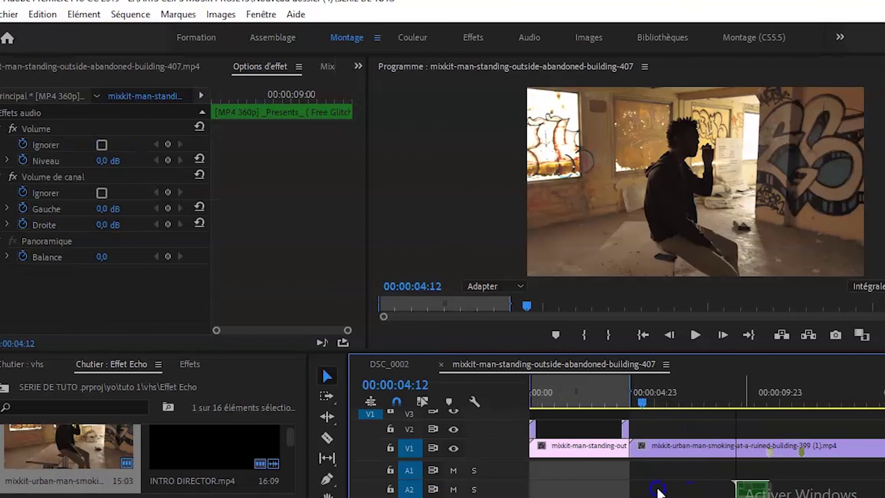
Move the glitch sound clip from A2 to the start of A1, with the playhead at the start
drag(658, 491, 544, 470)
drag(640, 399, 503, 411)
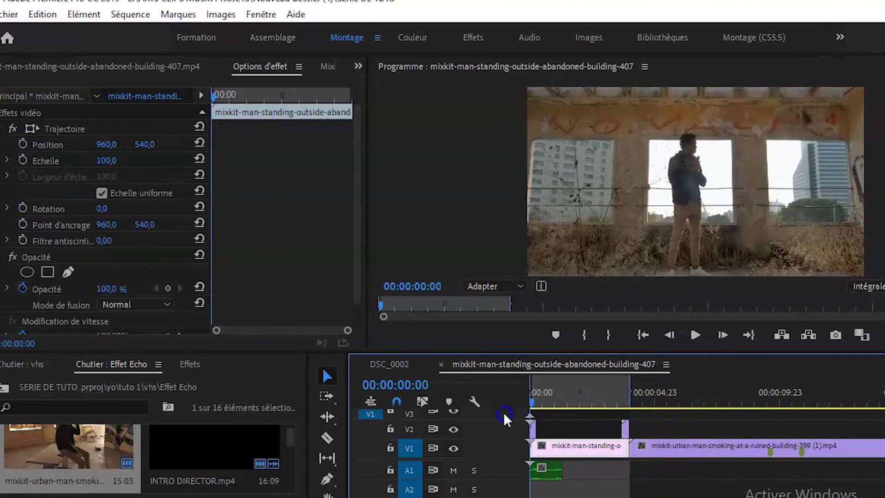
key(equal)
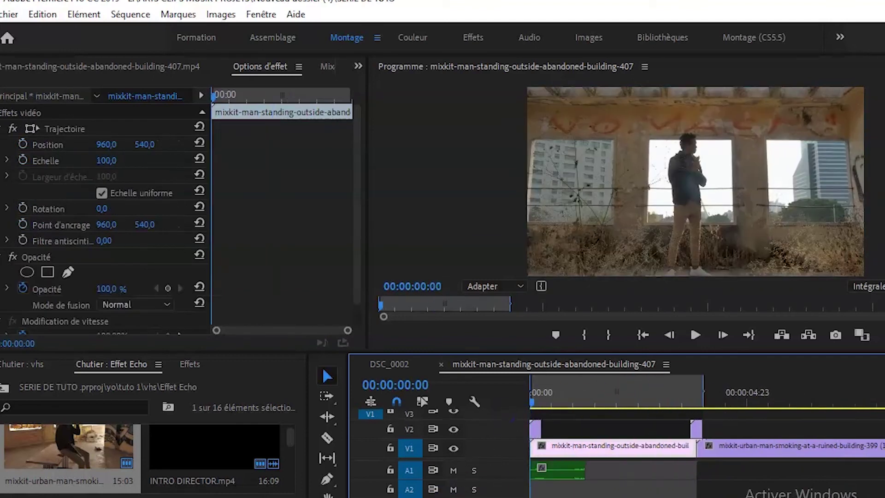
key(equal)
Replay the sequence opening several times to hear the glitch sound
key(space)
click(655, 437)
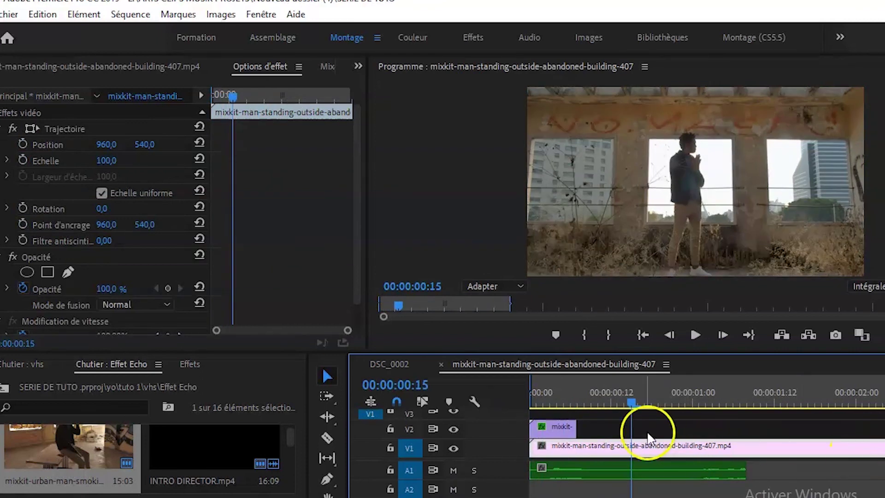
drag(632, 399, 507, 425)
key(space)
key(space)
drag(608, 405, 510, 421)
key(space)
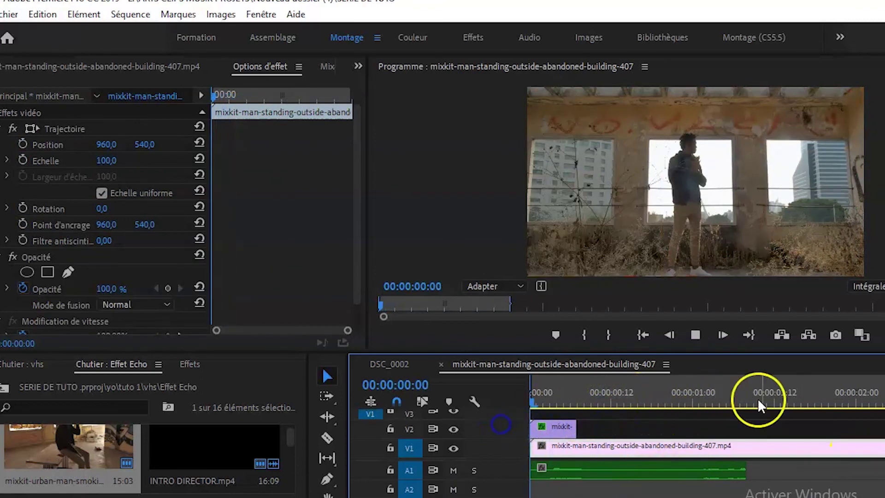
key(space)
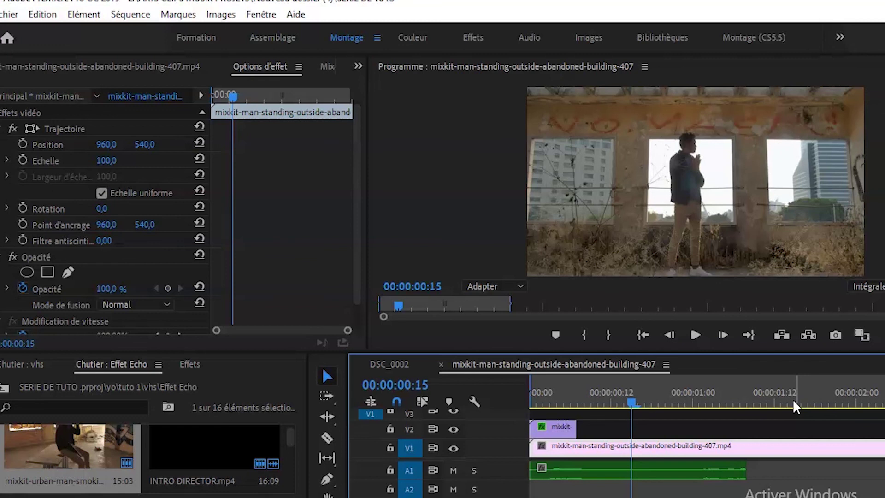
click(630, 408)
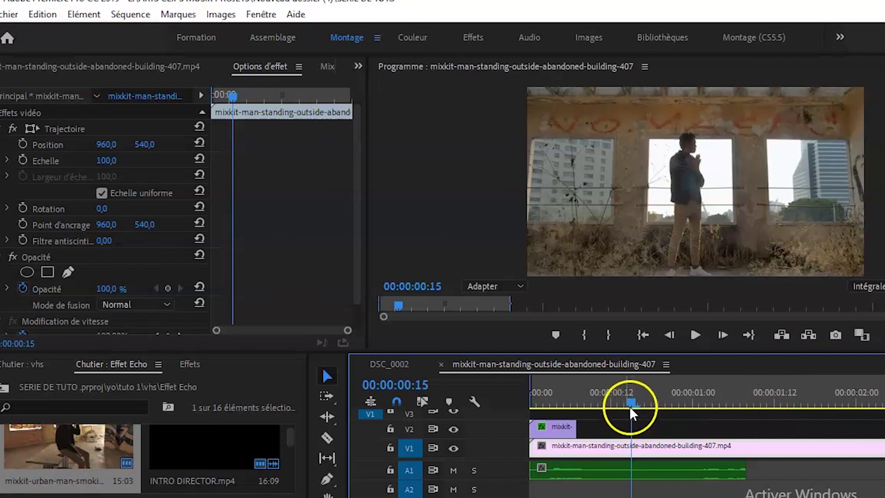
drag(630, 407, 530, 406)
click(533, 408)
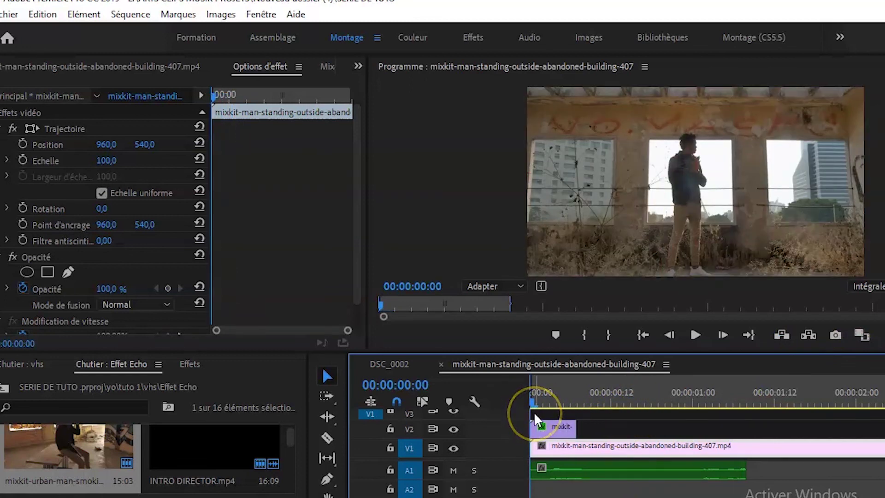
click(539, 424)
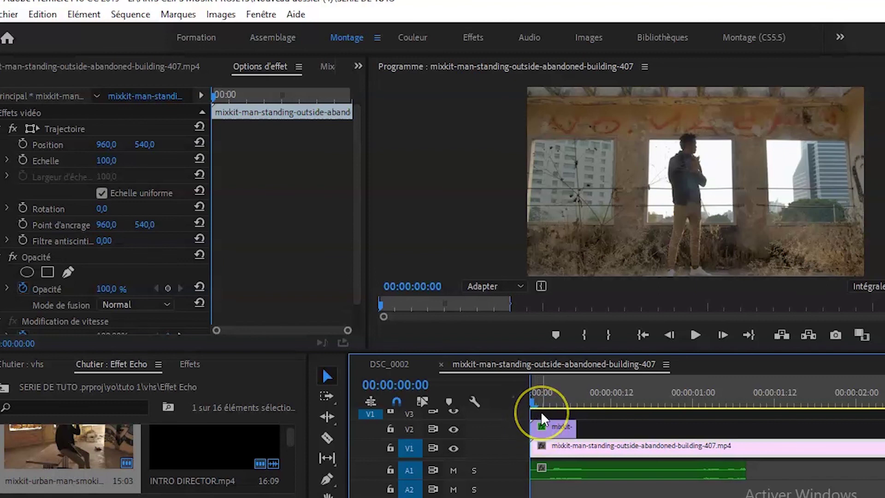